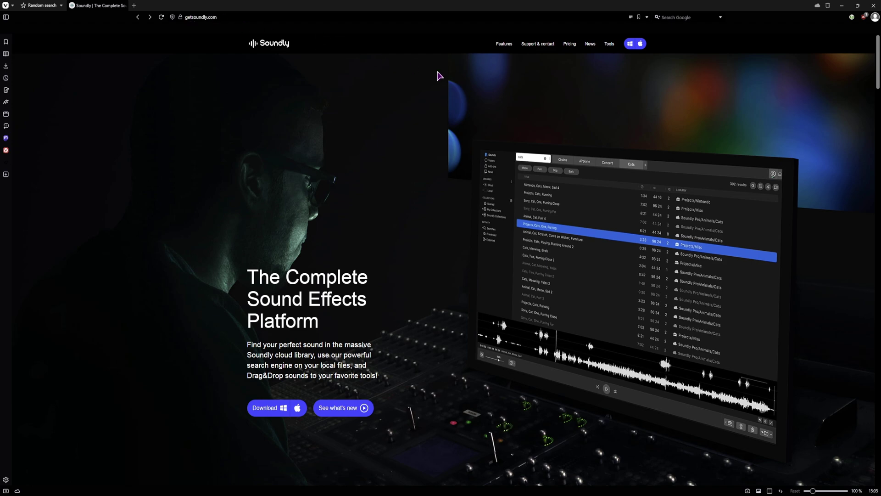
- Open the Soundly Tools page and scroll past the free Shape it and Place it sections
left_click(608, 46)
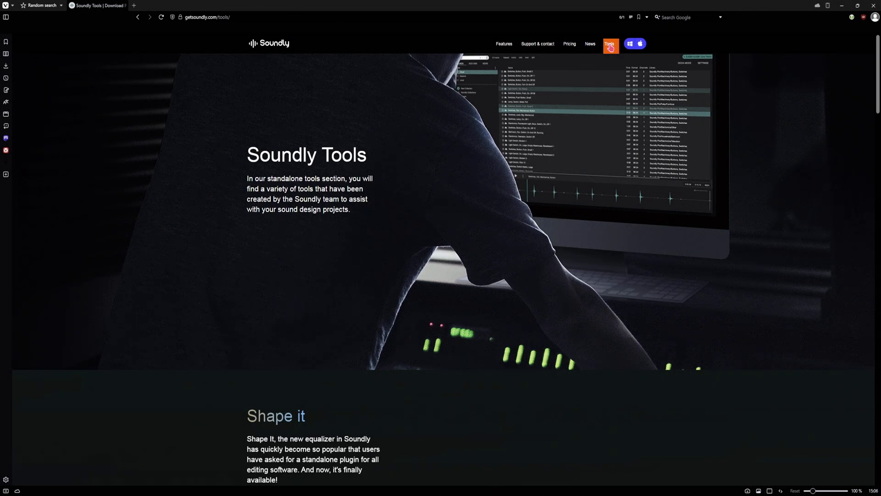
scroll(197, 298, "down", 5)
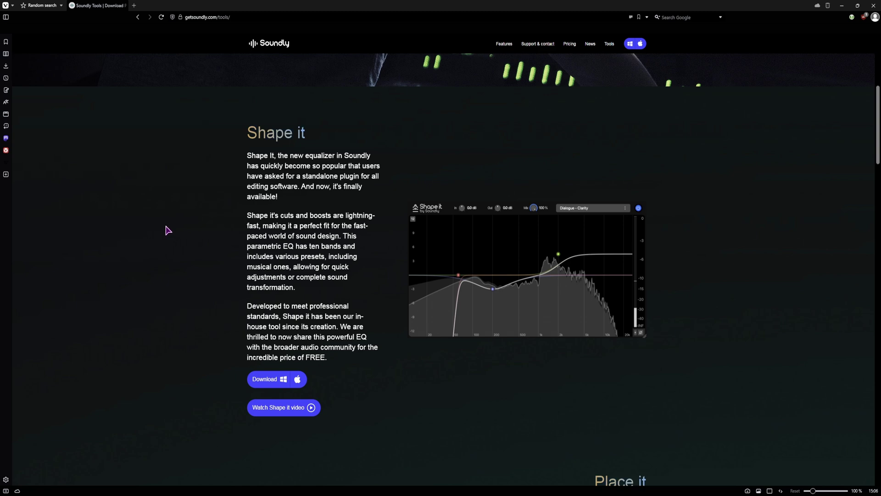
scroll(168, 230, "down", 3)
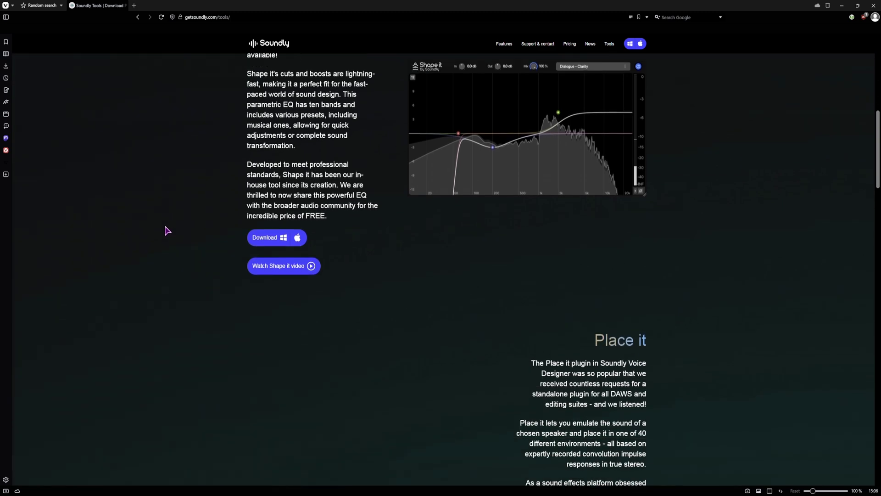
scroll(163, 232, "down", 4)
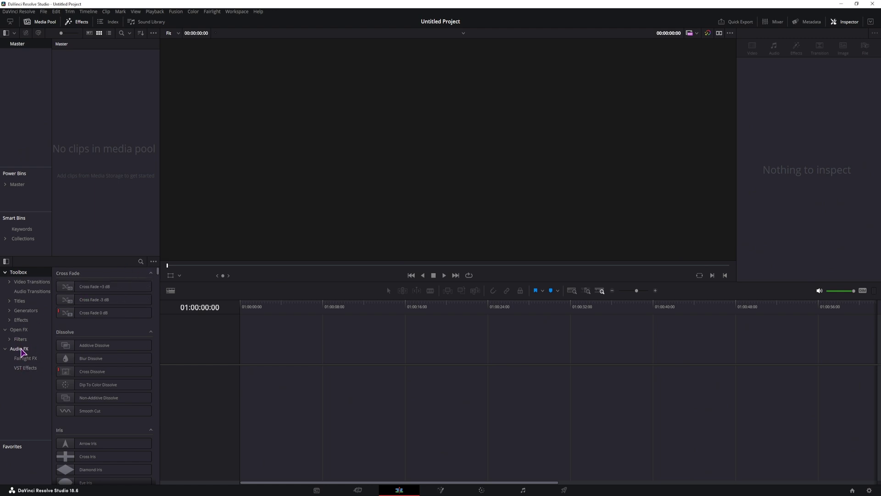
- Show Resolve's VST Effects list, holding only Soundly Place it, then switch to the Soundly installers folder
left_click(26, 350)
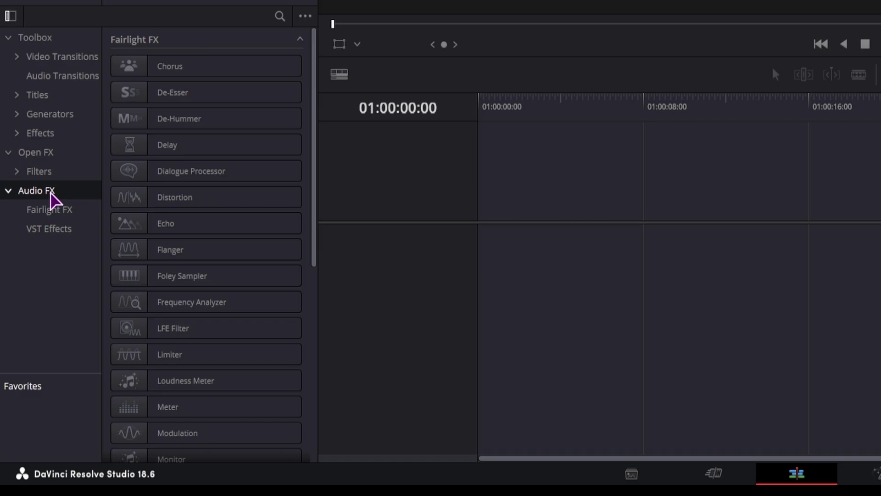
left_click(54, 230)
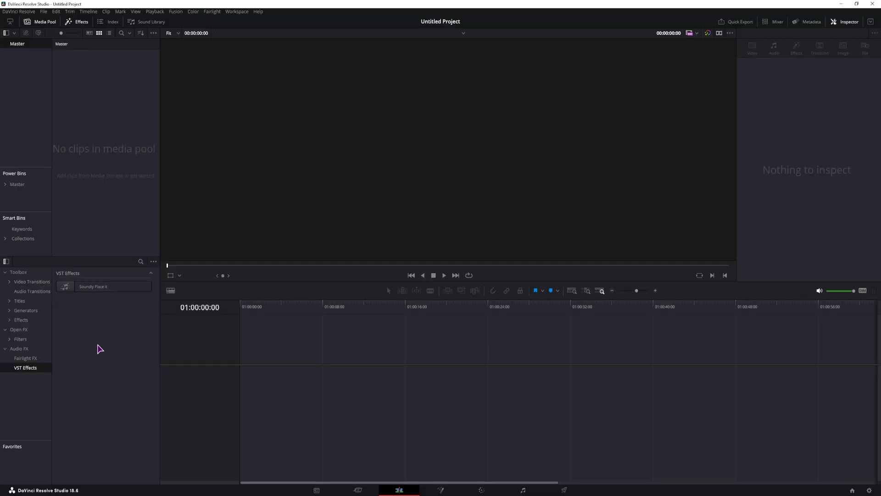
key("alt+Tab")
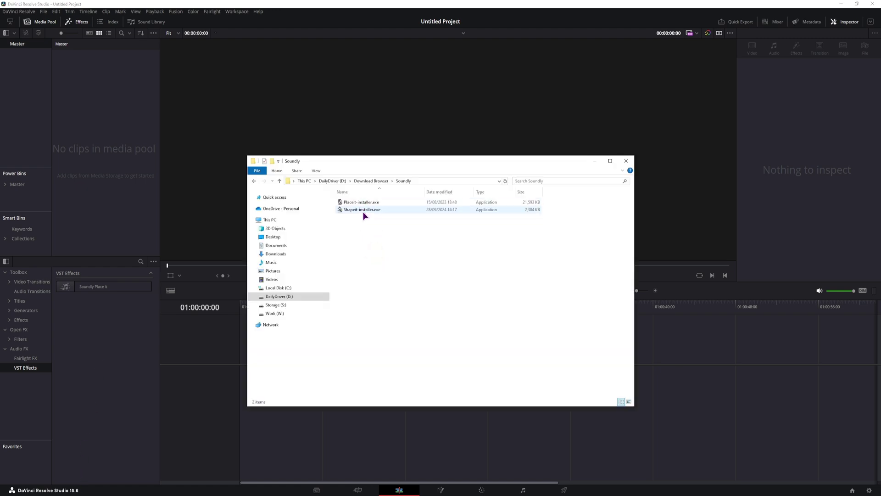
- Run Shapeit-installer.exe with AAX Plugin unchecked so only VST3 installs, then close the installer
double_click(363, 210)
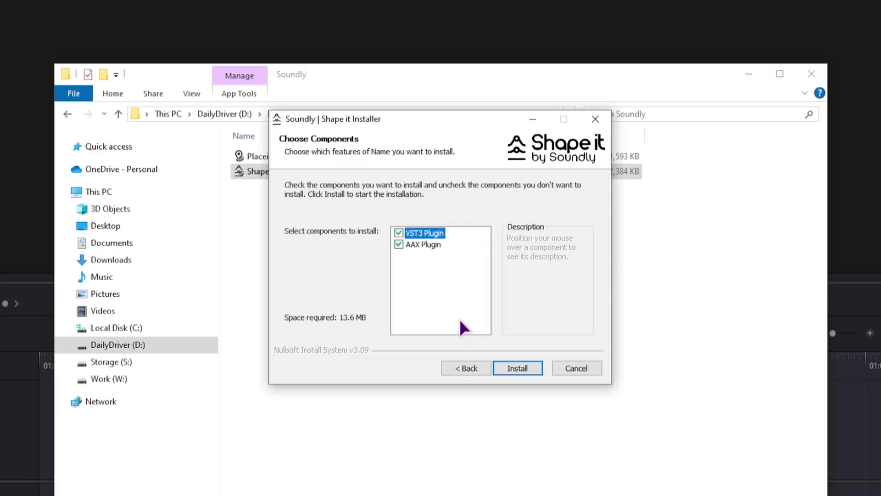
mouse_move(412, 232)
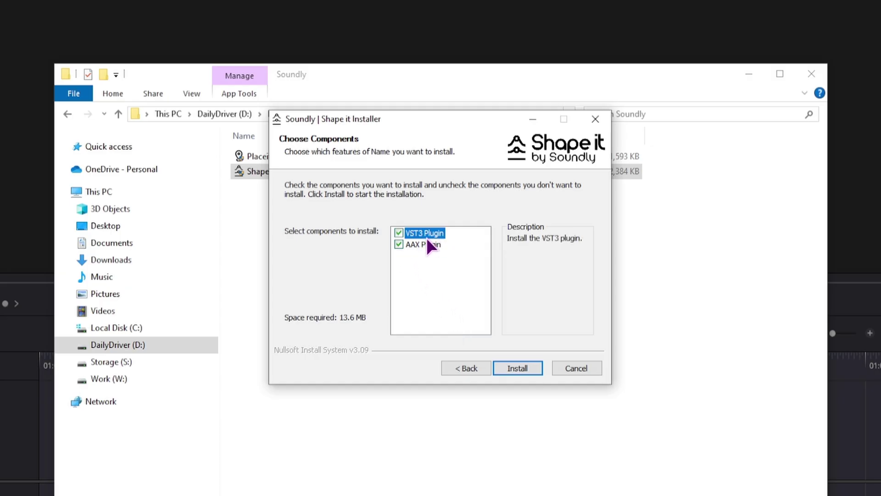
left_click(398, 244)
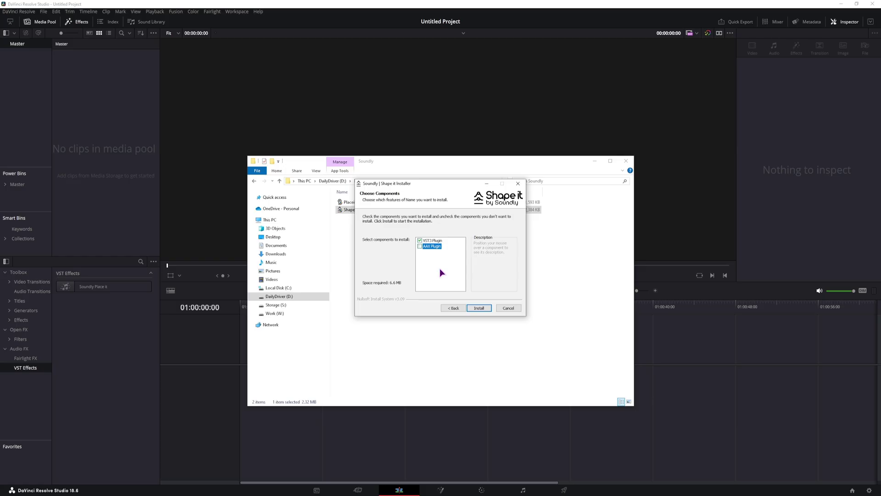
left_click(478, 308)
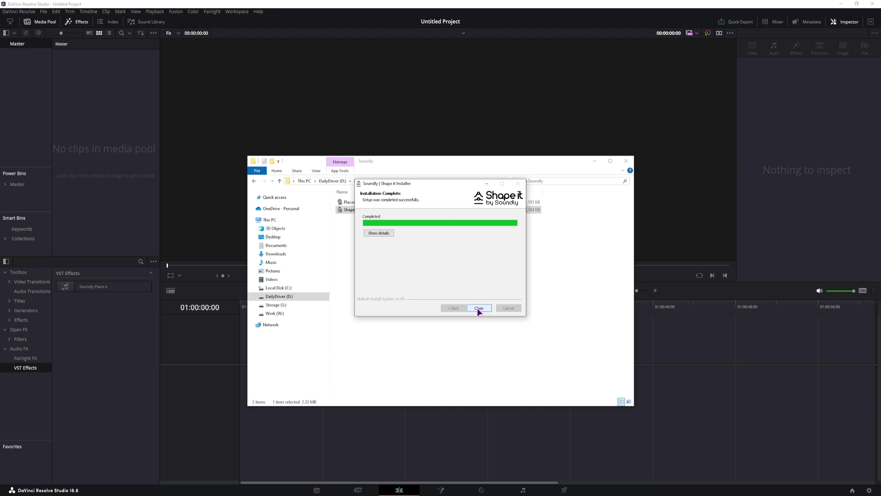
left_click(478, 309)
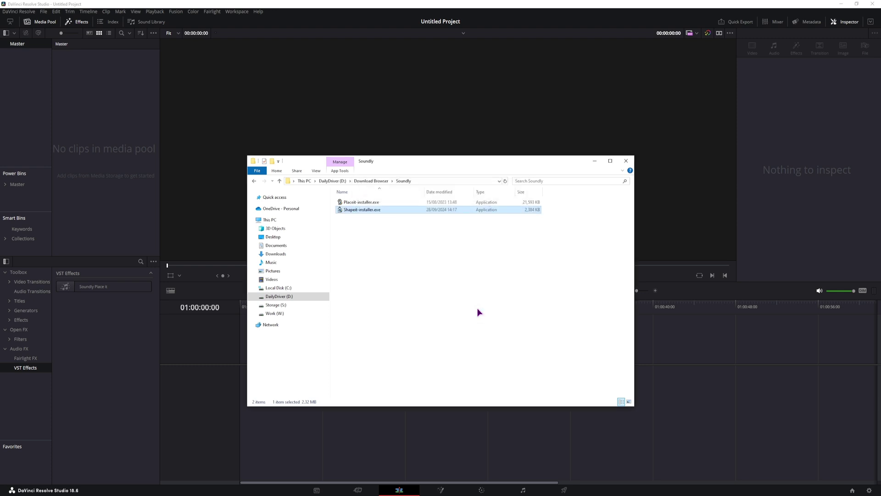
- Close Explorer and confirm the Audio Plugins preferences list only Soundly Place it, cancelling unchanged
left_click(626, 162)
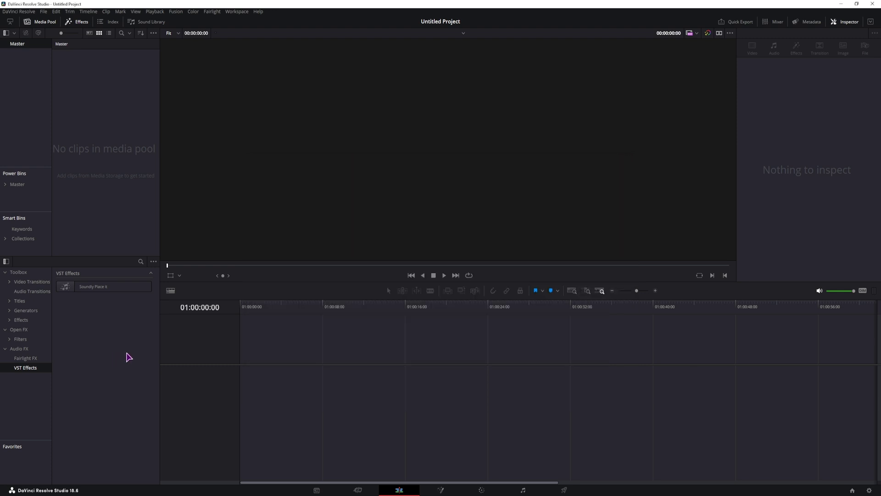
left_click(104, 319)
left_click(18, 11)
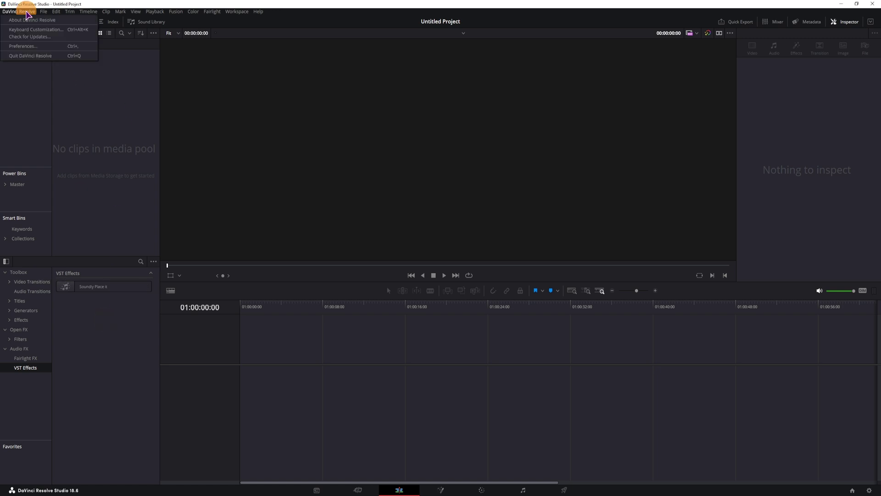
left_click(36, 48)
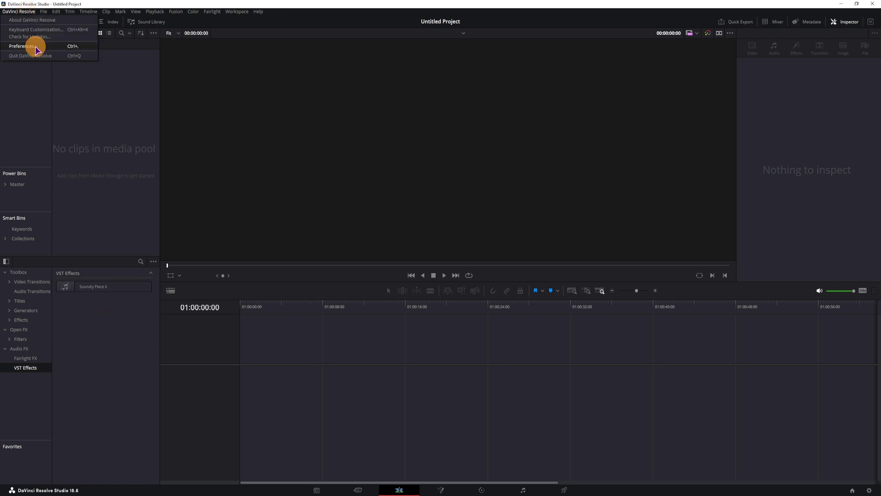
left_click(302, 168)
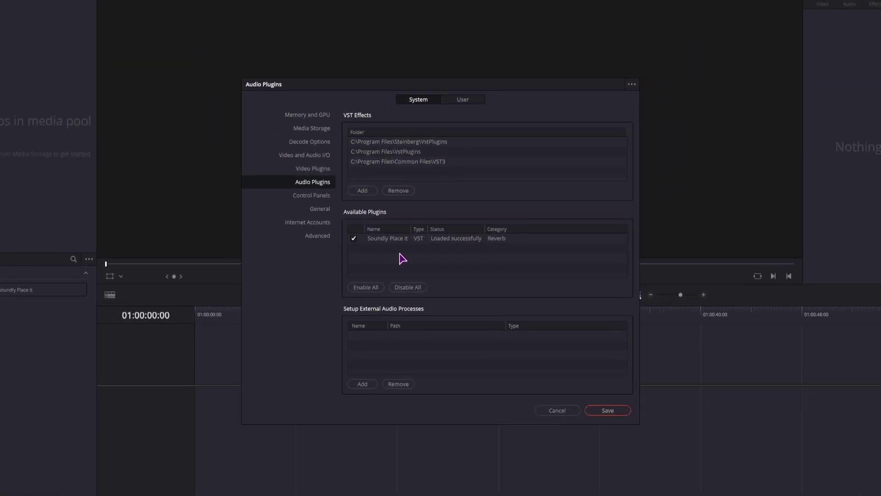
left_click(549, 398)
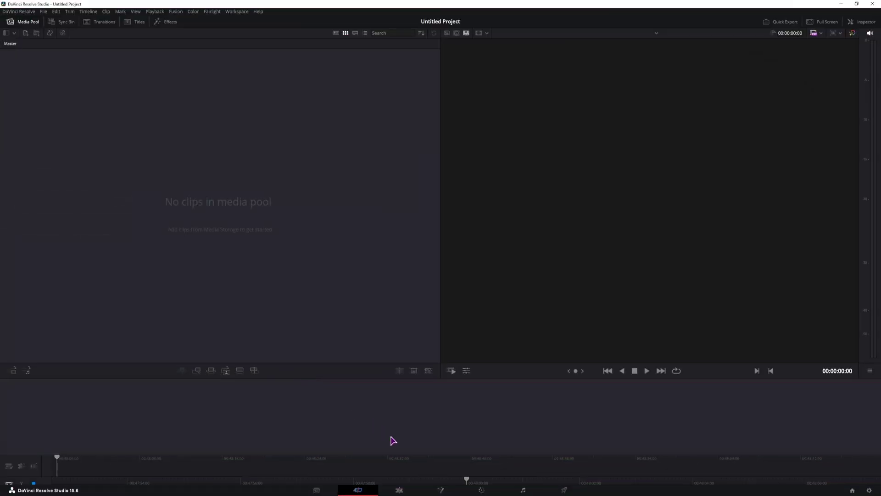
- On the Edit page, show the VST Effects list and select Soundly Place it
left_click(399, 490)
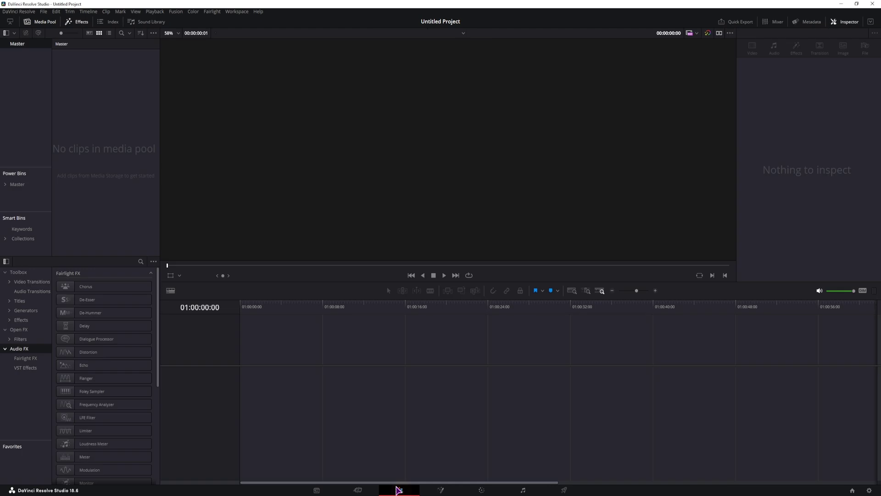
left_click(28, 367)
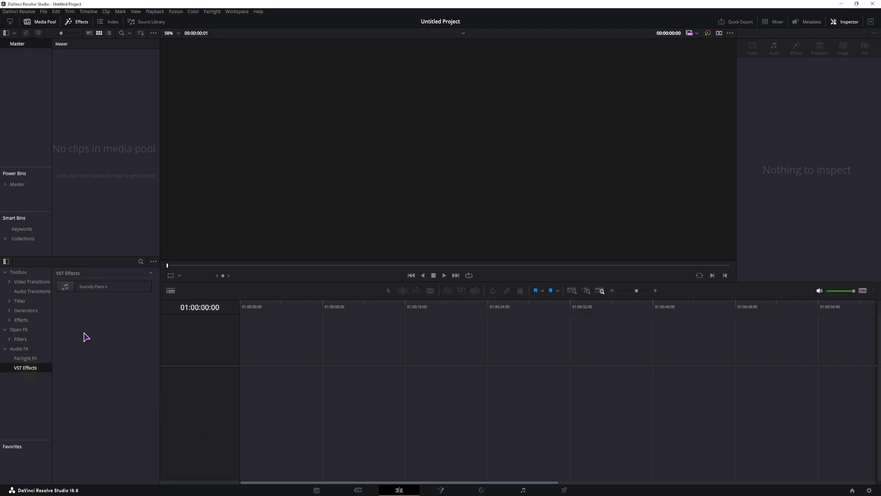
left_click(94, 287)
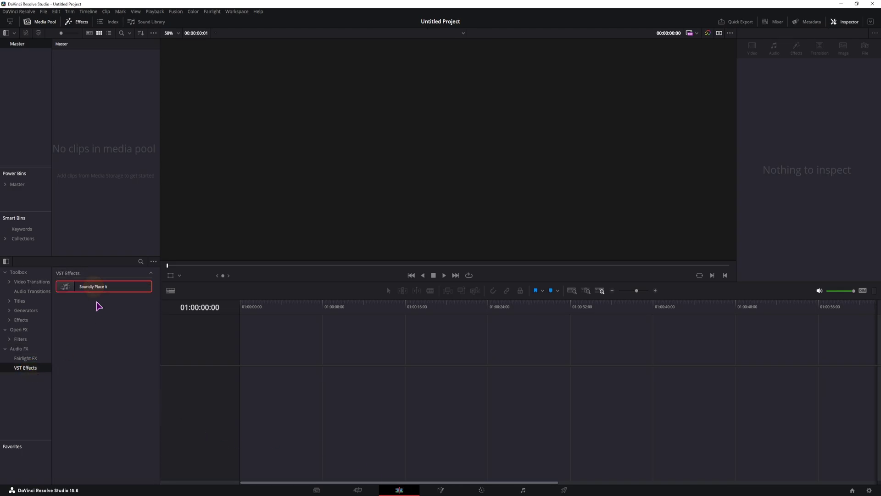
- Confirm Soundly Shape it is loaded in Audio Plugins preferences, cancel, and quit DaVinci Resolve
left_click(19, 12)
left_click(25, 44)
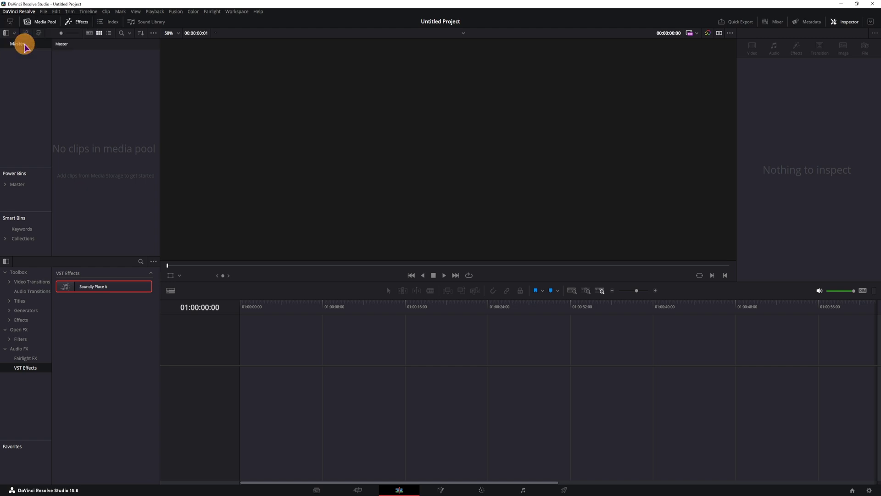
left_click(342, 199)
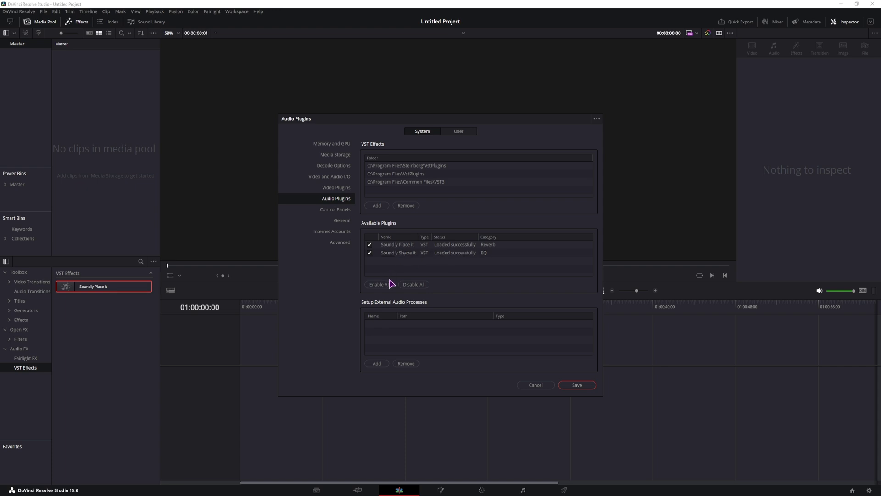
left_click(536, 385)
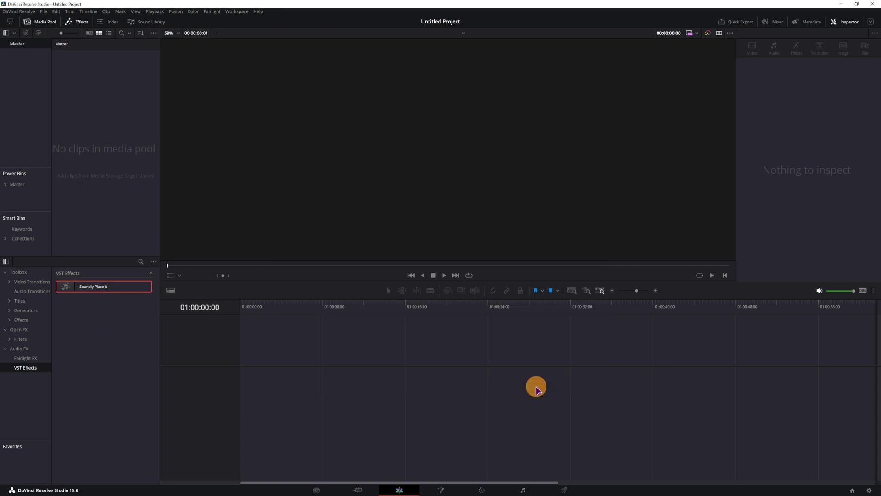
left_click(873, 4)
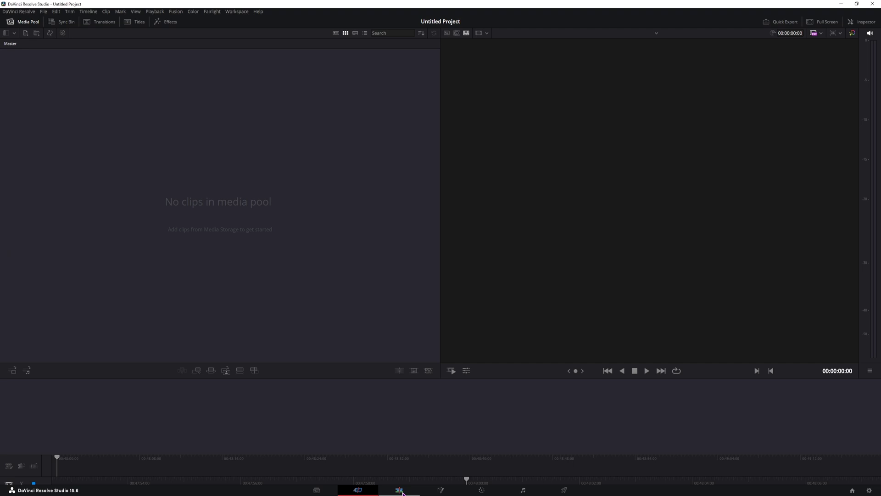
- Drag the 0472 clip from Explorer into the Media Pool, then onto a new Timeline 1
left_click(402, 491)
left_click(24, 368)
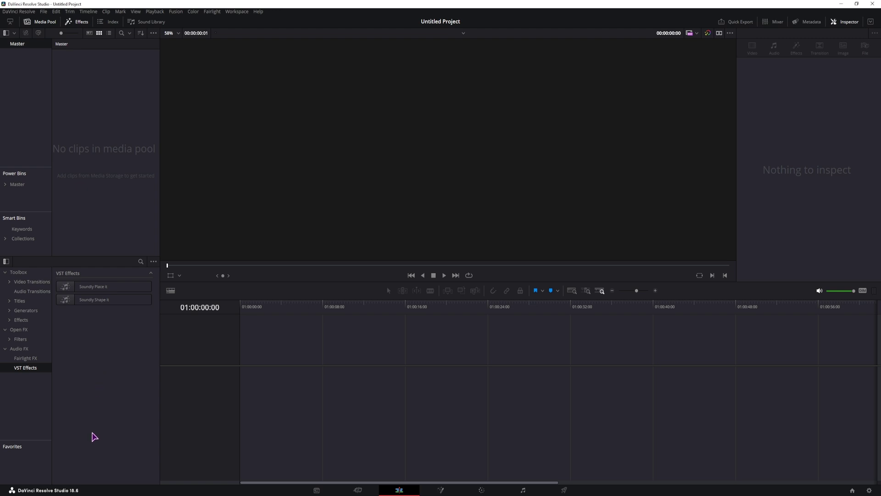
mouse_move(33, 493)
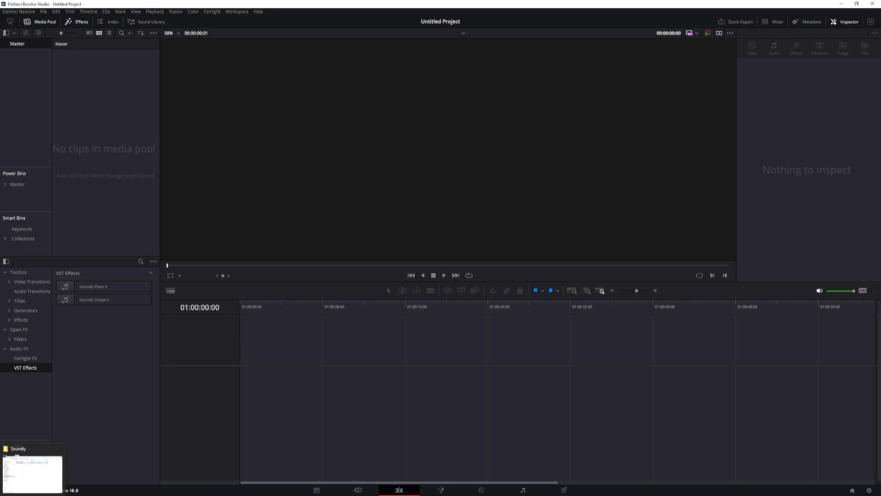
left_click_drag(33, 494, 94, 145)
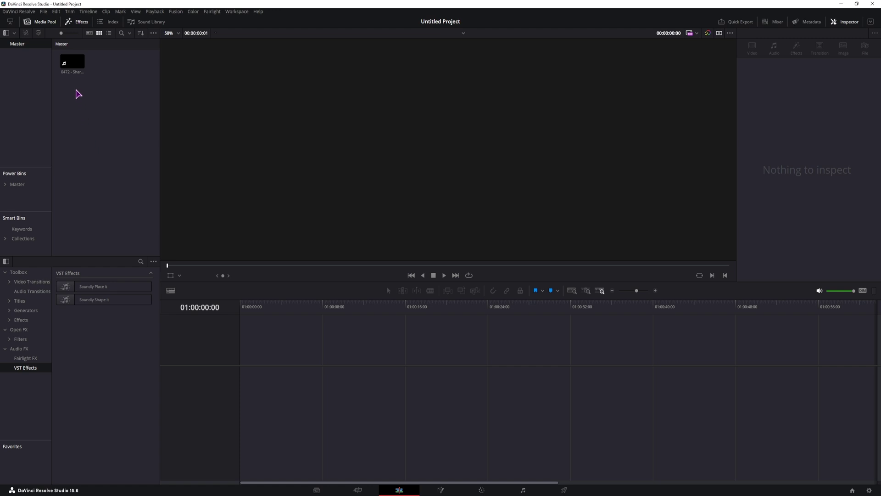
mouse_move(72, 62)
left_mouse_down()
mouse_move(255, 265)
mouse_move(281, 365)
mouse_move(242, 390)
left_mouse_up()
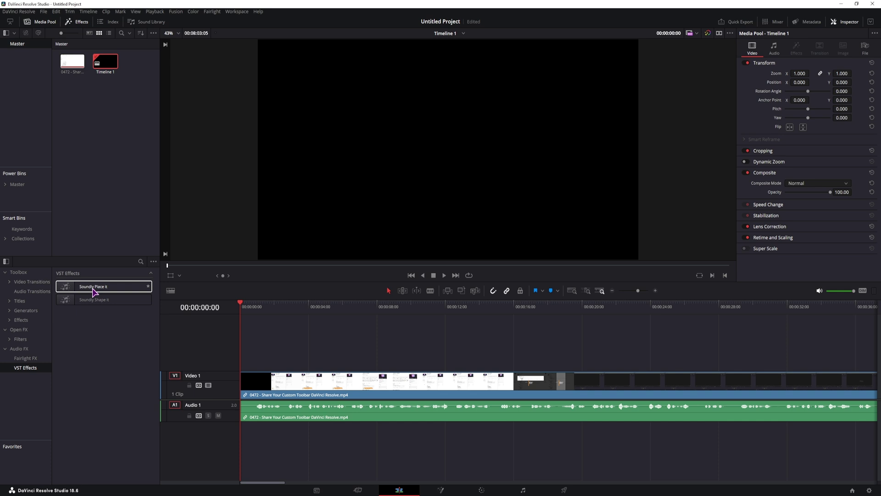
- Apply Soundly Place it to the Audio 1 clip and load its Radio, Car preset
left_click_drag(74, 289, 309, 417)
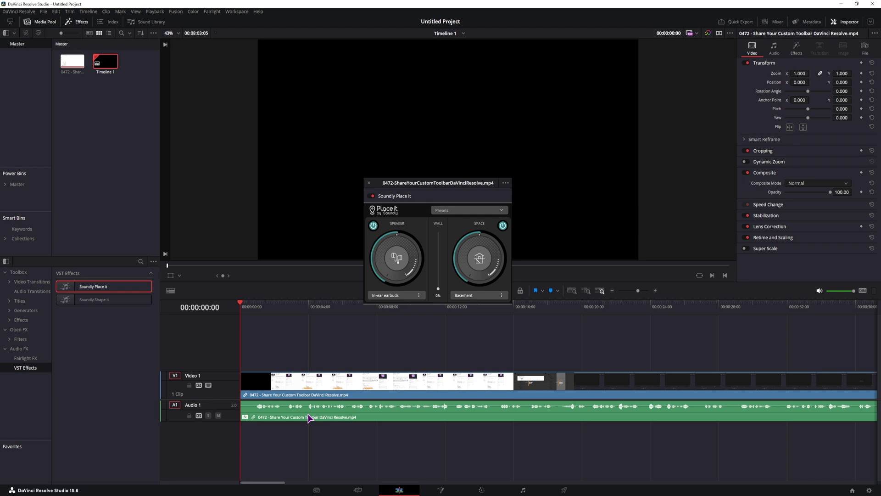
left_click(501, 209)
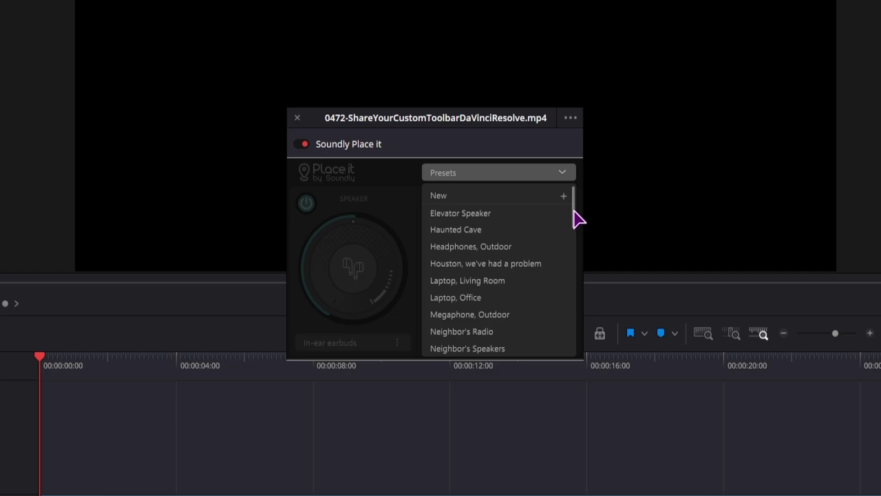
left_click_drag(574, 210, 574, 350)
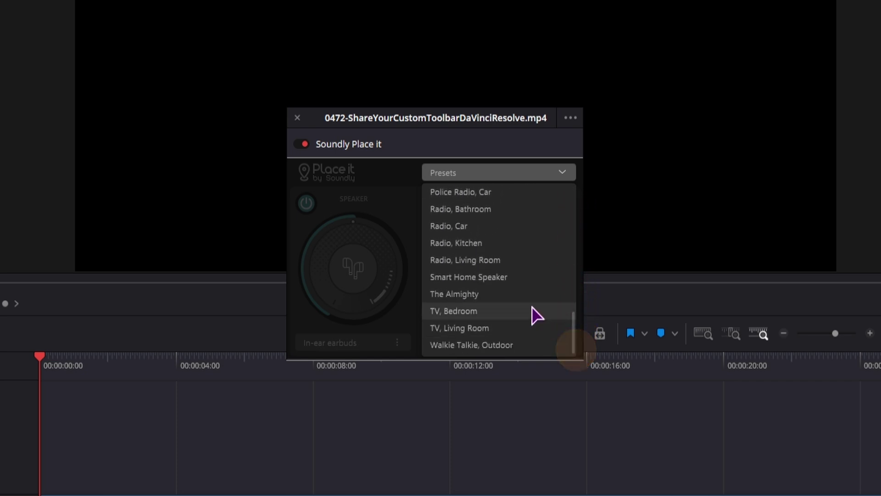
left_click(478, 227)
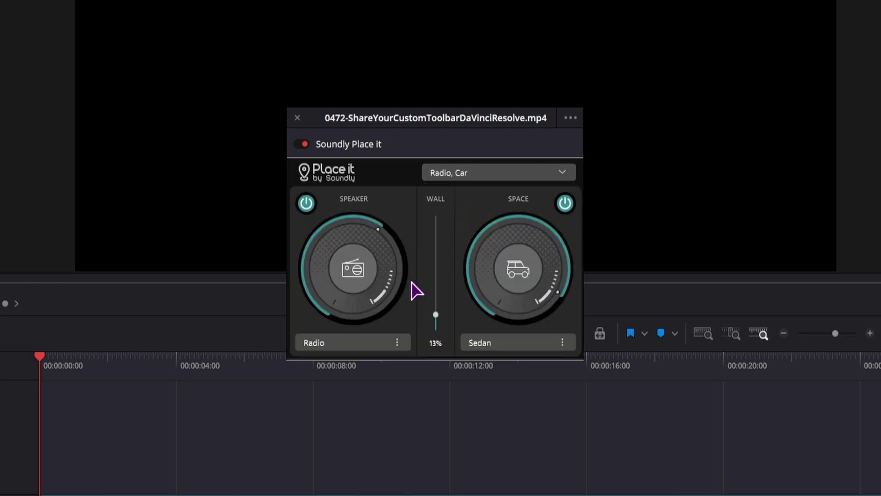
- Play the clip to hear the effect, then set Place it's space to Vehicle > Van 2
left_click(64, 365)
key("space")
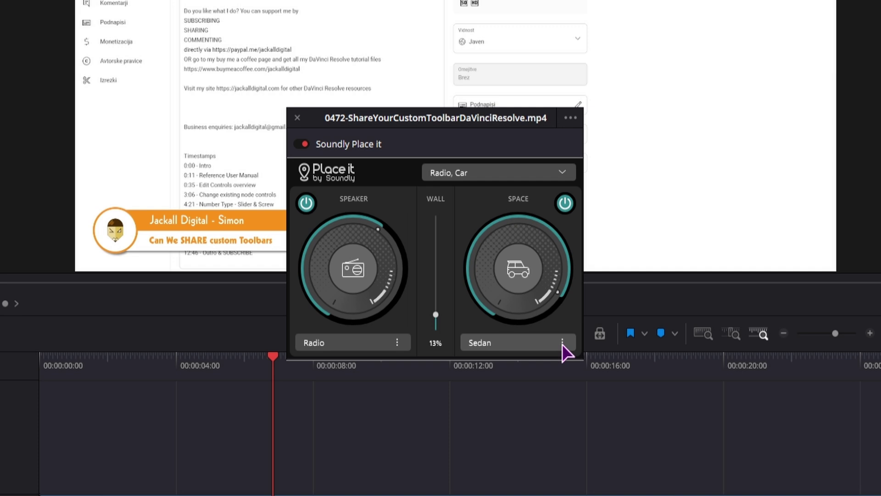
left_click(563, 343)
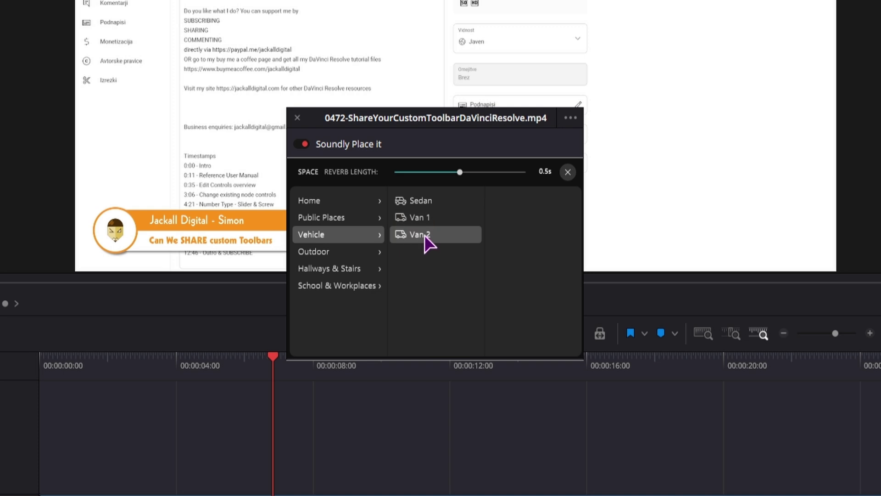
left_click(426, 235)
- Switch Place it's speaker to Laptop and replay the clip to hear the change
left_click(398, 345)
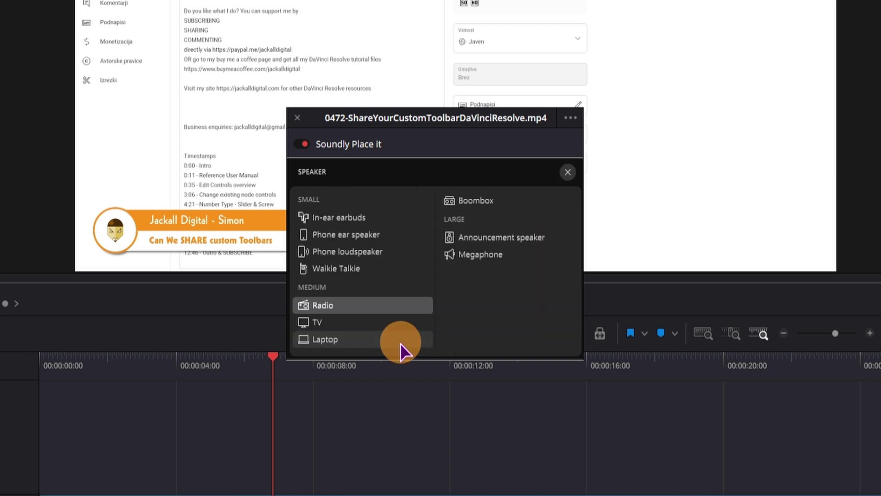
left_click(333, 343)
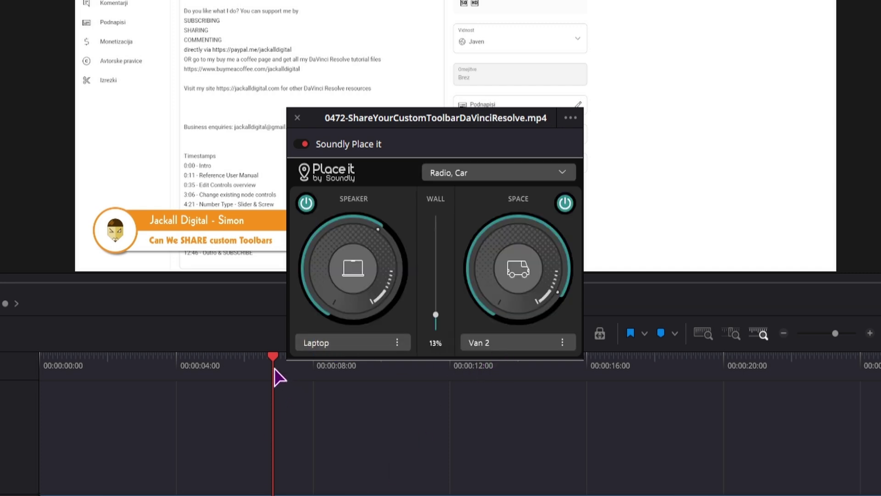
left_click(275, 368)
key("space")
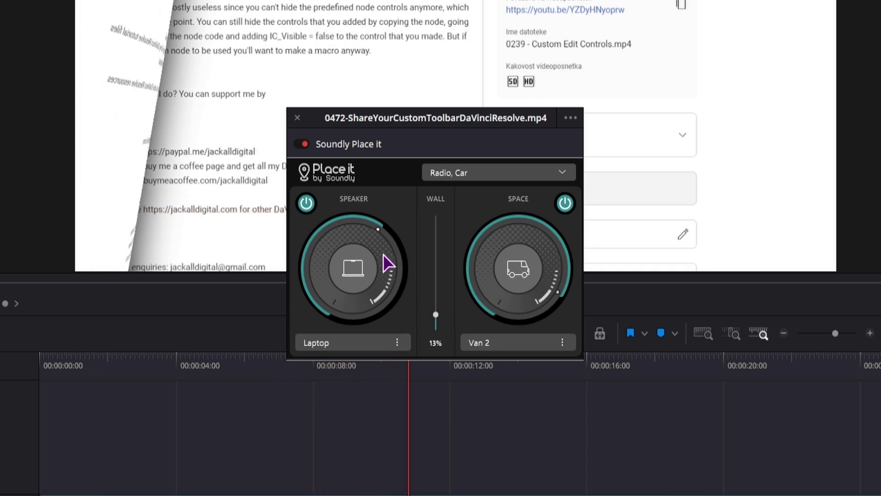
- Toggle Place it's bypass, Speaker and Space sections, then settle the wall at about 20%
left_click(308, 145)
left_click(303, 144)
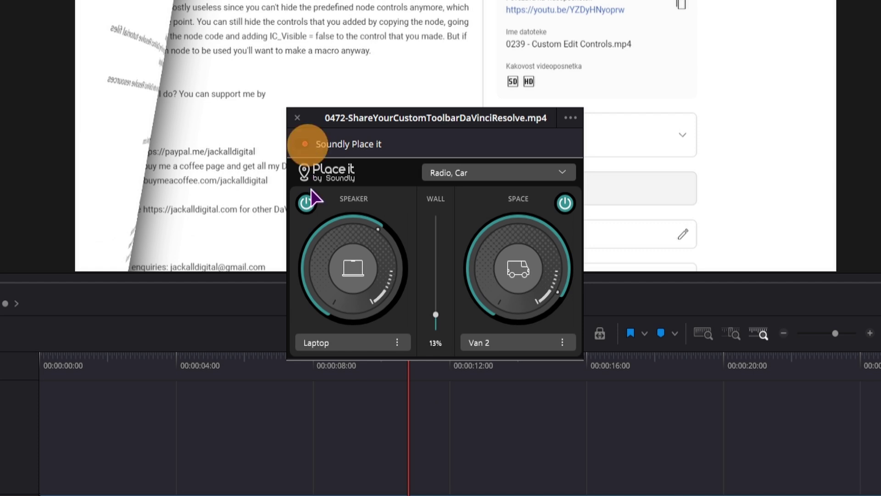
left_click(307, 203)
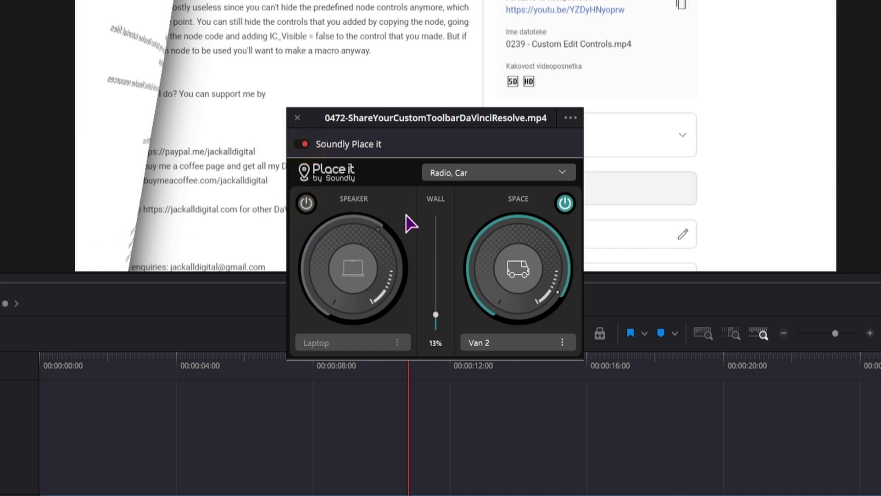
left_click(305, 202)
left_click(564, 203)
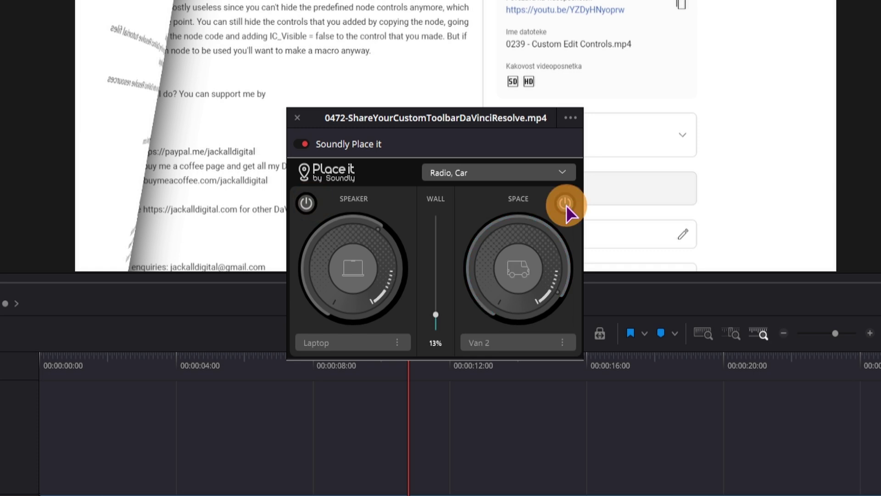
left_click(308, 202)
left_click(565, 203)
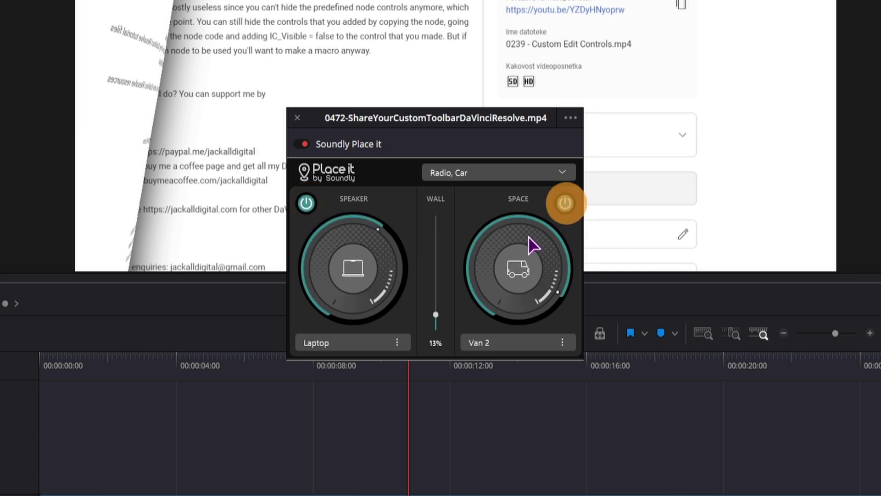
left_click_drag(435, 315, 439, 216)
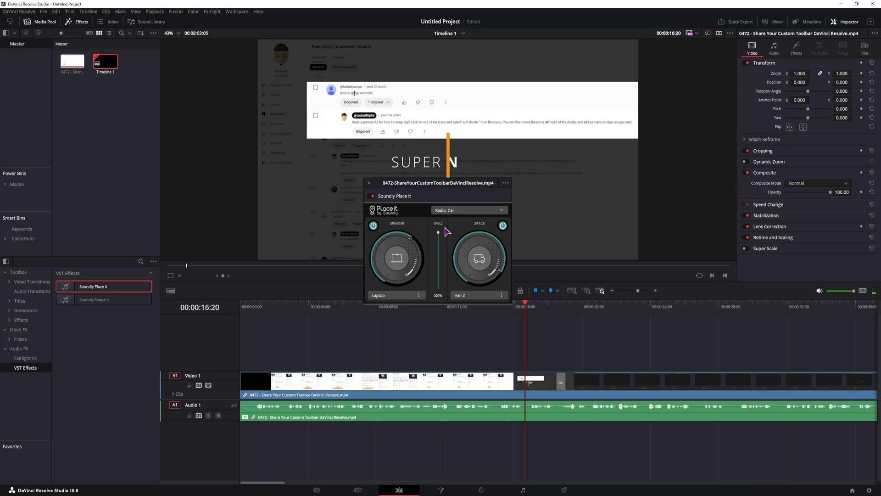
left_click_drag(439, 234, 438, 277)
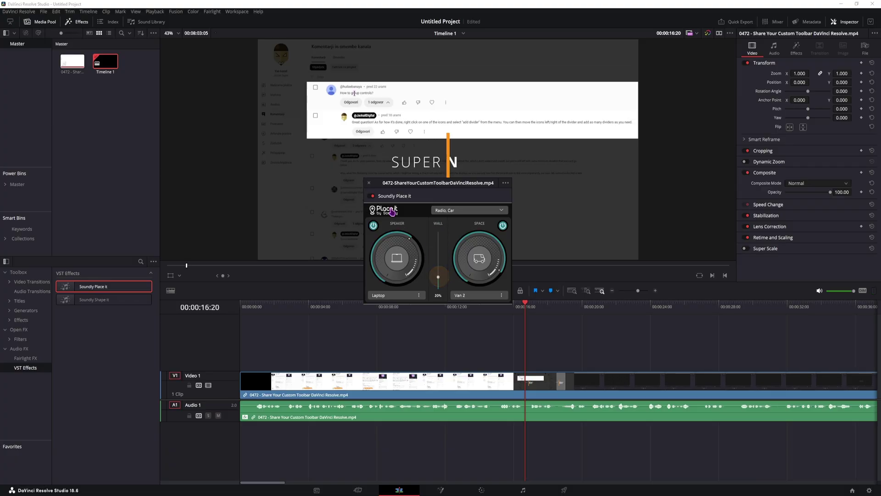
- Close the Place it window and delete Soundly Place it from the clip's Inspector audio effects
left_click(370, 184)
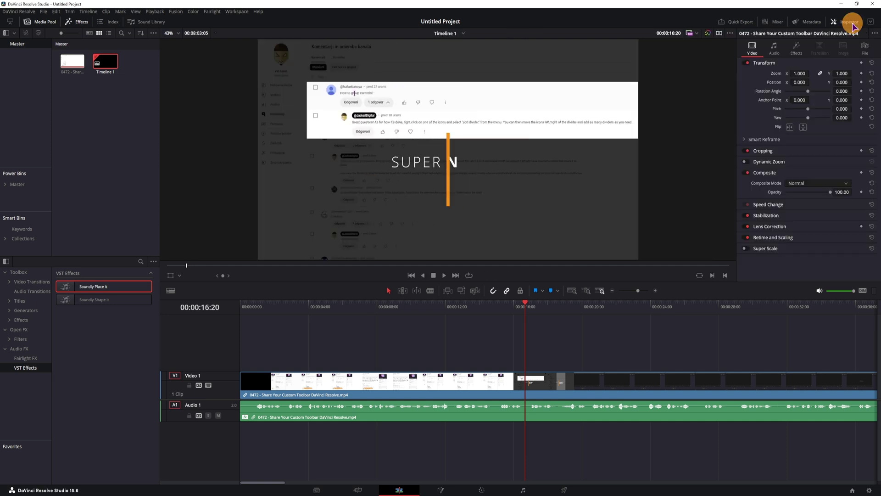
left_click(798, 48)
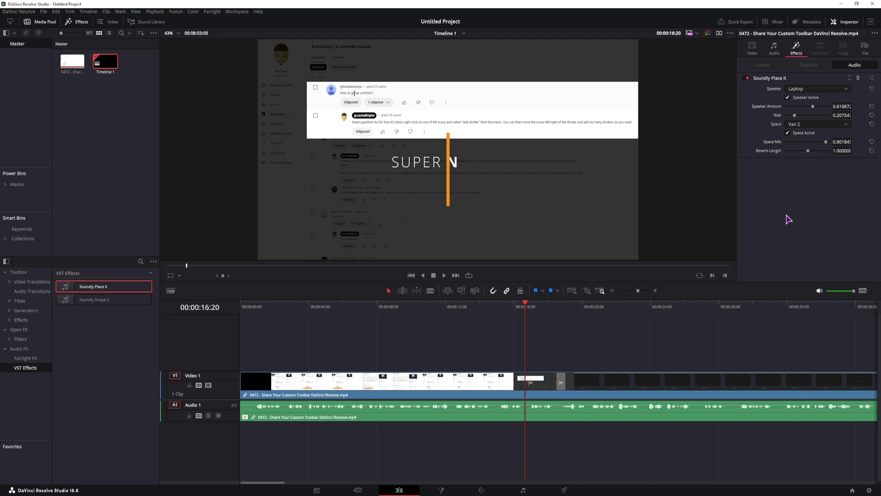
left_click(857, 78)
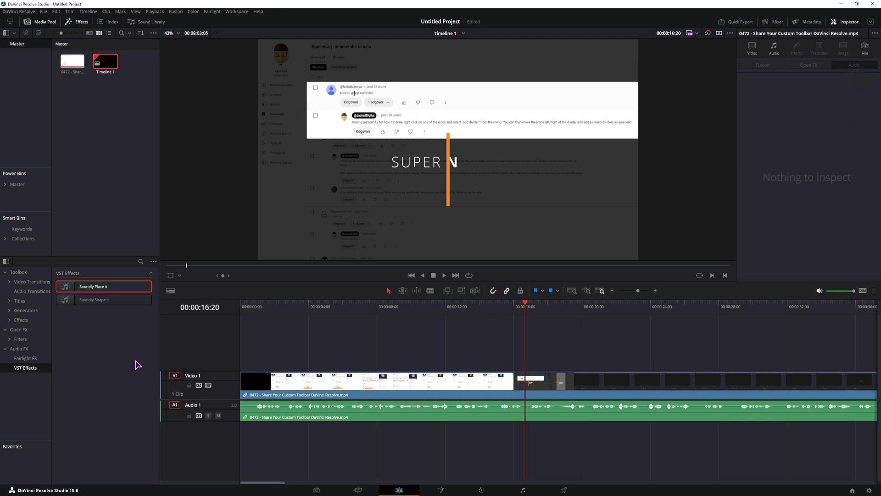
- Drop Soundly Shape it from VST Effects onto the audio clip and scroll its preset list
left_click_drag(94, 299, 469, 410)
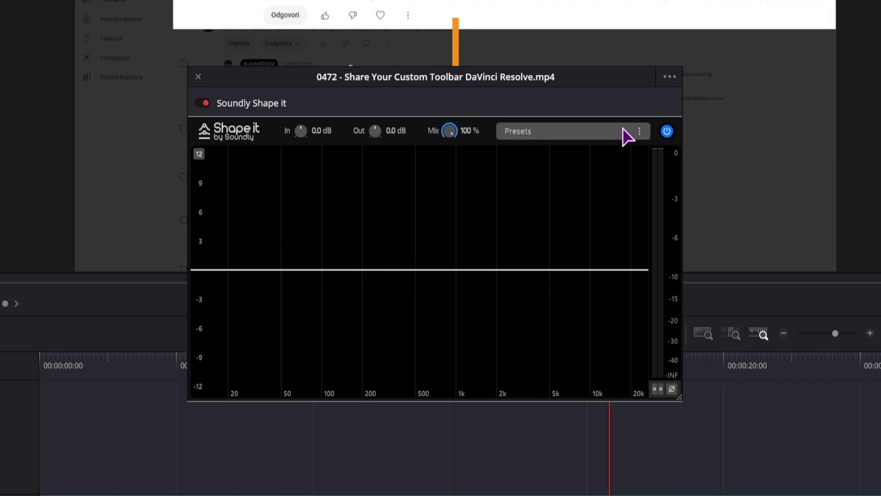
left_click(642, 134)
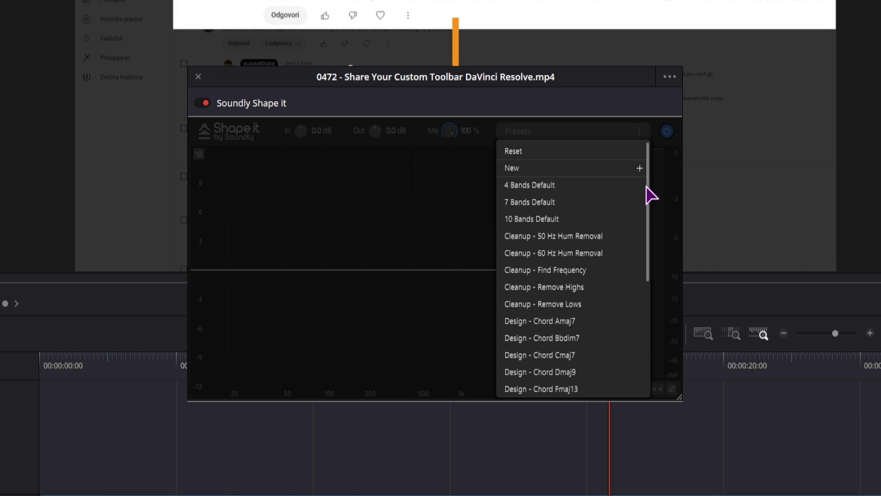
left_click_drag(649, 192, 642, 315)
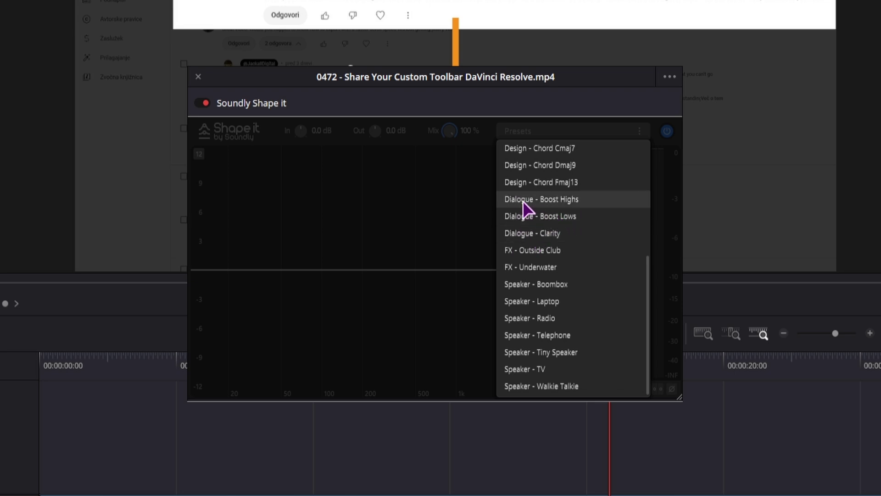
- Load the Dialogue - Clarity preset, then toggle the EQ bypass repeatedly while playing, ending on
left_click(526, 234)
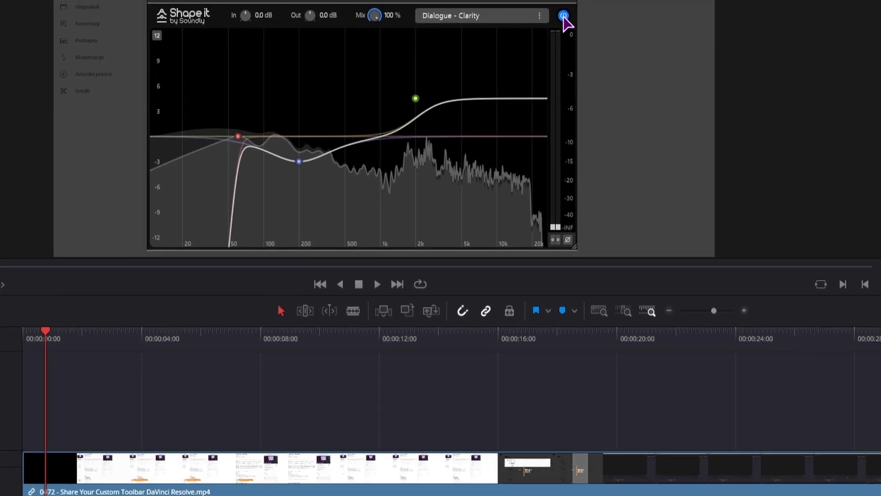
left_click(543, 21)
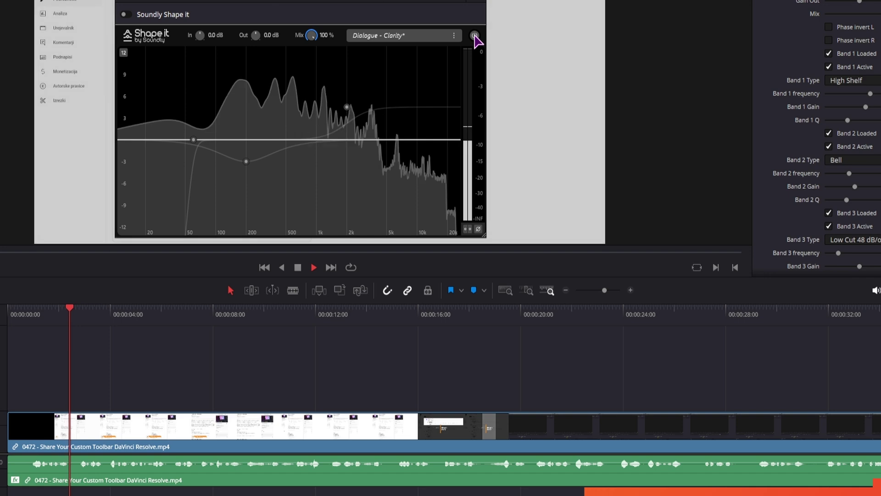
left_click(475, 36)
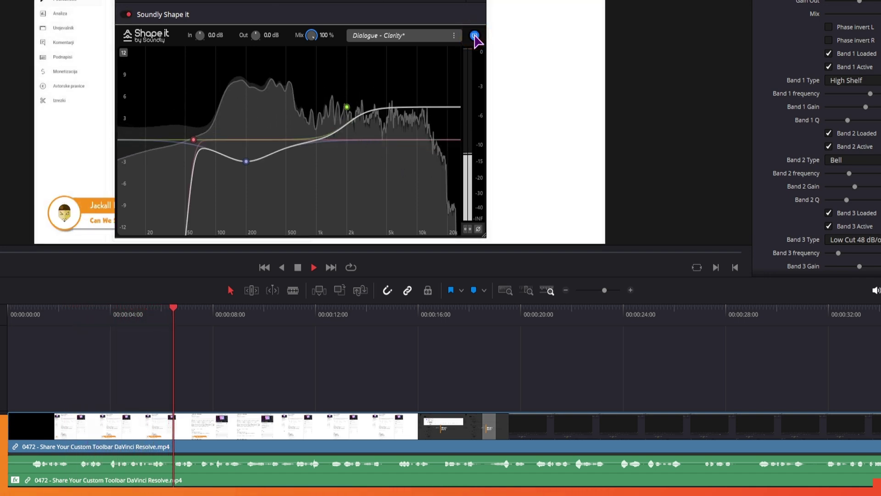
left_click(475, 36)
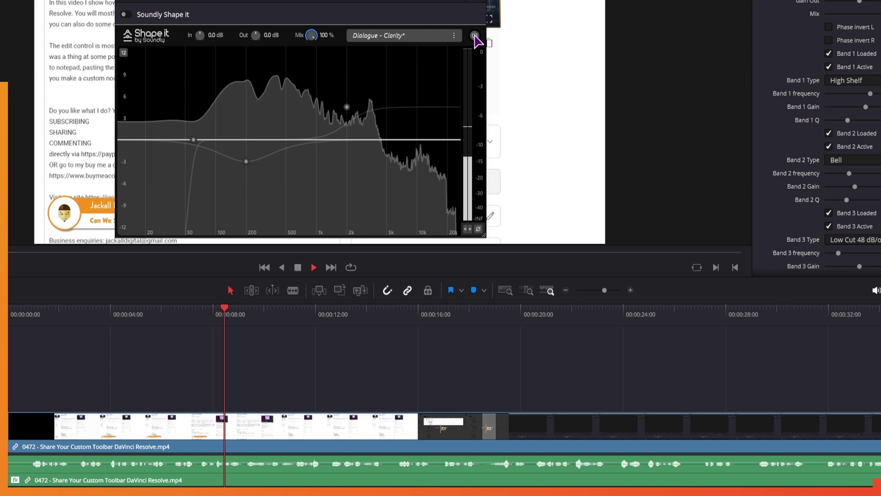
left_click(474, 36)
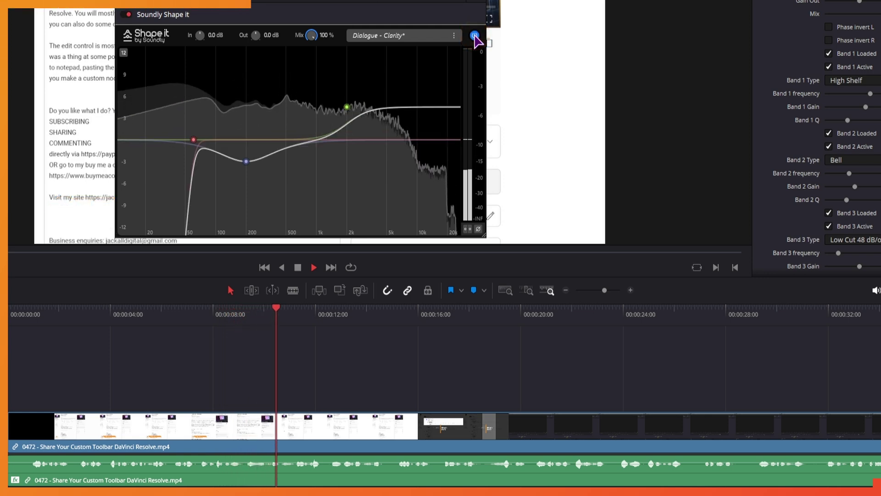
left_click(474, 35)
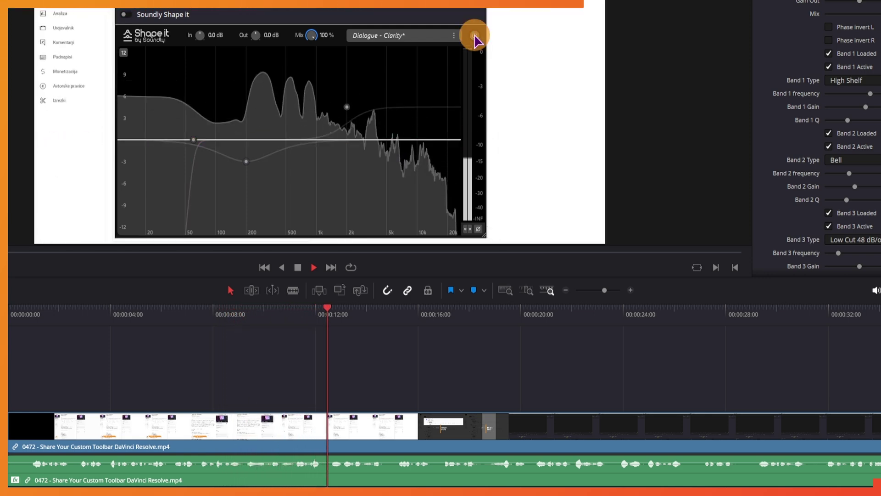
left_click(475, 36)
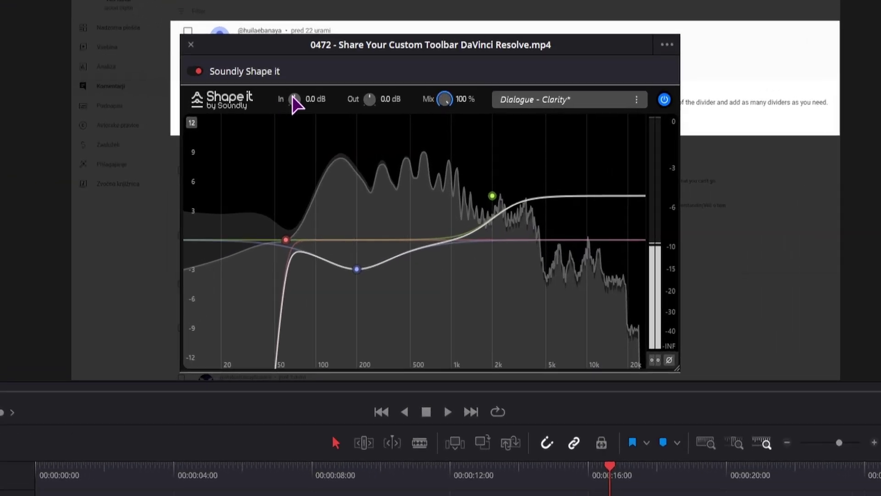
- Tweak Shape it's In and Out gain, then reset both to 0 dB and Mix to 100%
left_click_drag(296, 103, 296, 194)
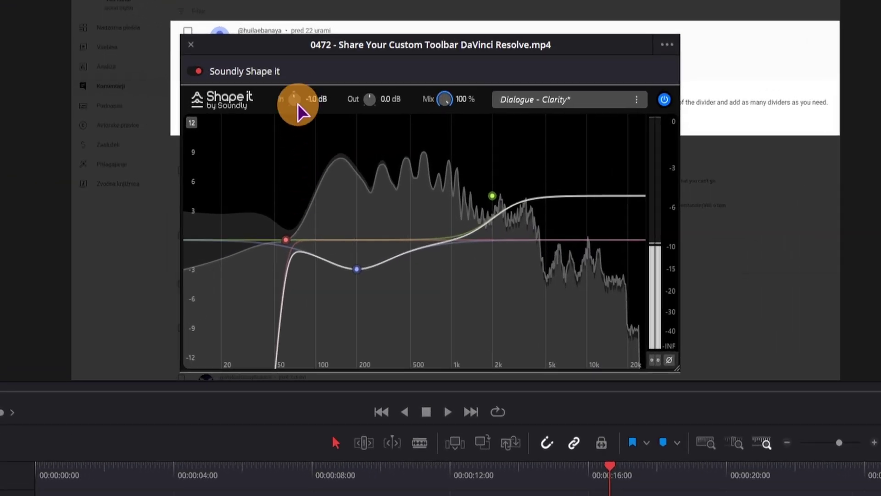
left_click_drag(305, 26, 303, 75)
left_click_drag(367, 100, 427, 173)
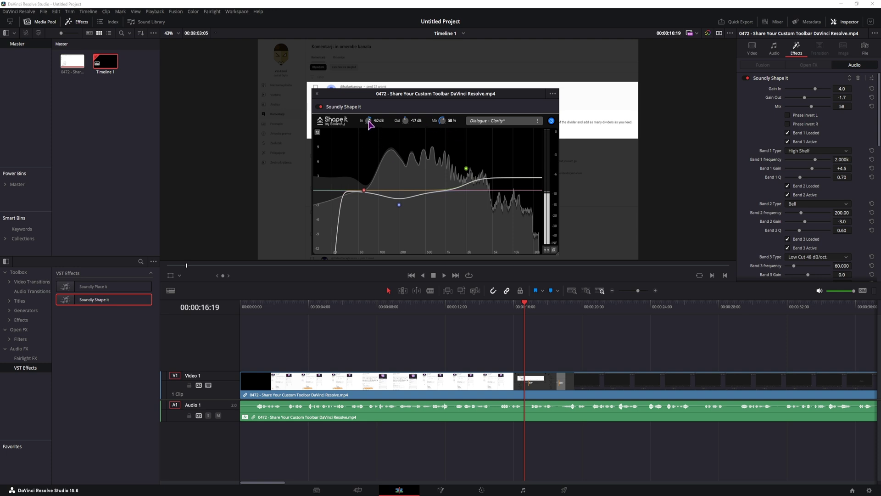
double_click(368, 120)
double_click(405, 120)
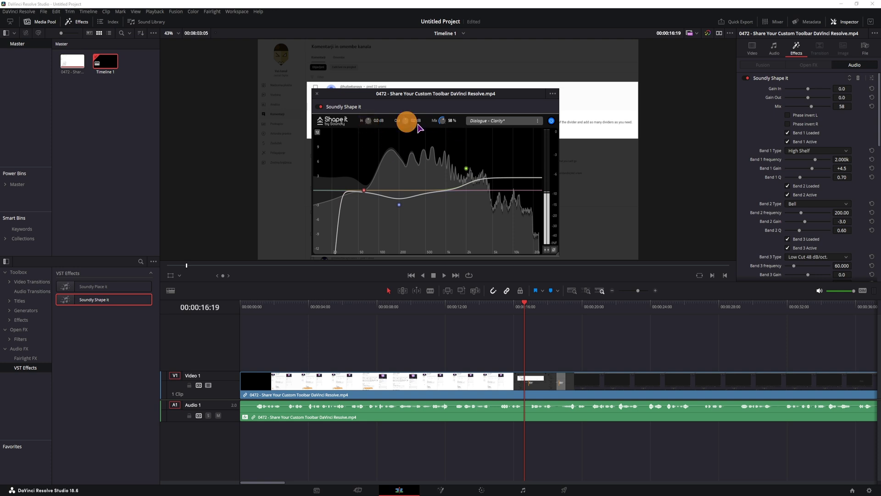
double_click(443, 122)
- Browse the EQ preset list and close it without leaving Dialogue - Clarity
left_click(516, 121)
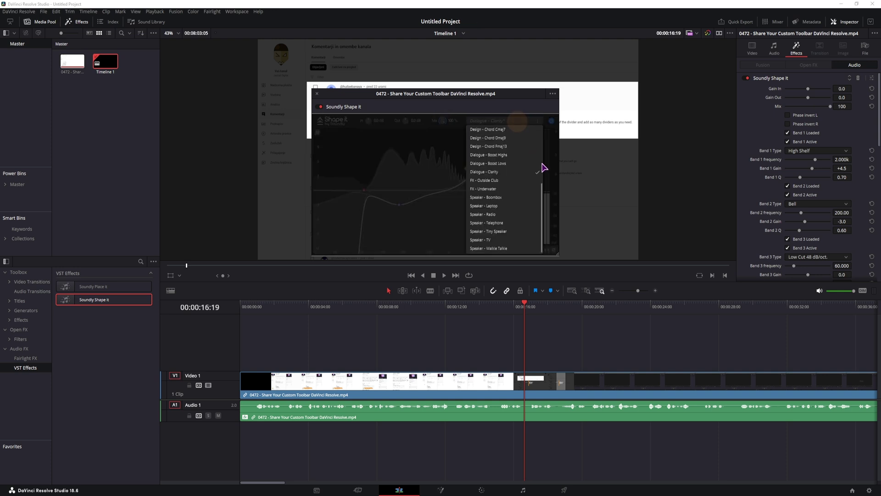
left_click_drag(545, 200, 543, 131)
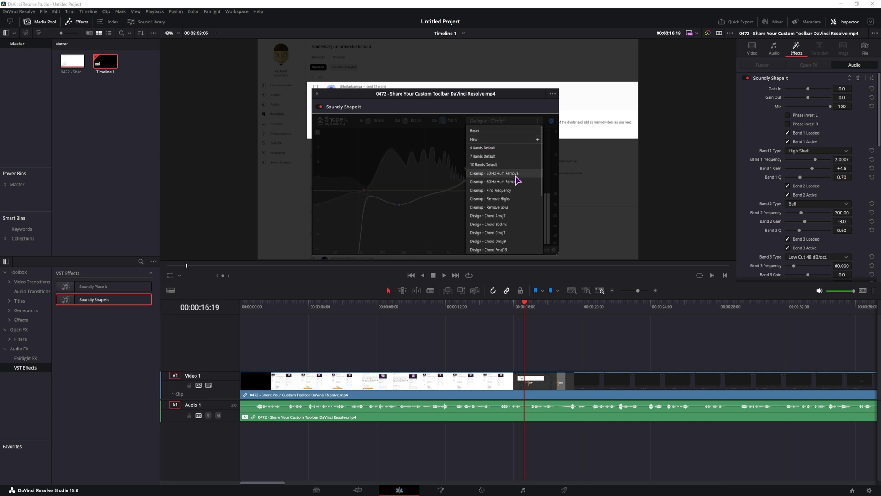
scroll(516, 183, "down", 3)
scroll(515, 243, "up", 3)
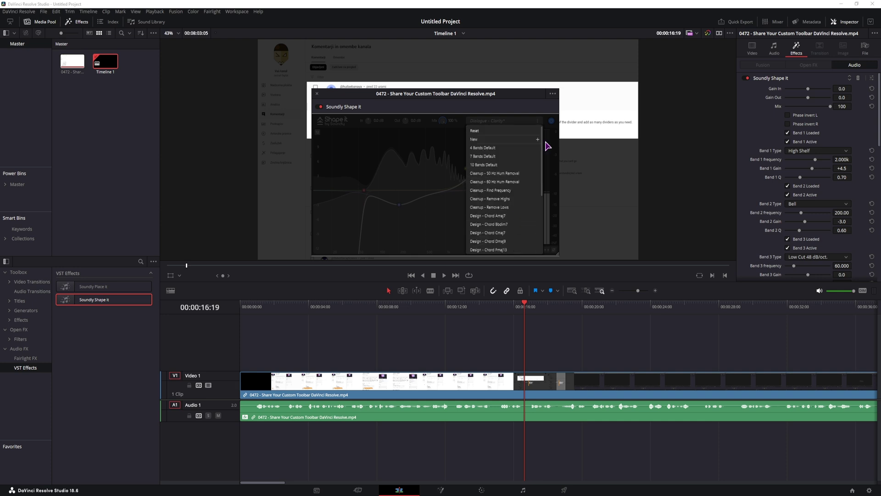
left_click_drag(543, 152, 545, 212)
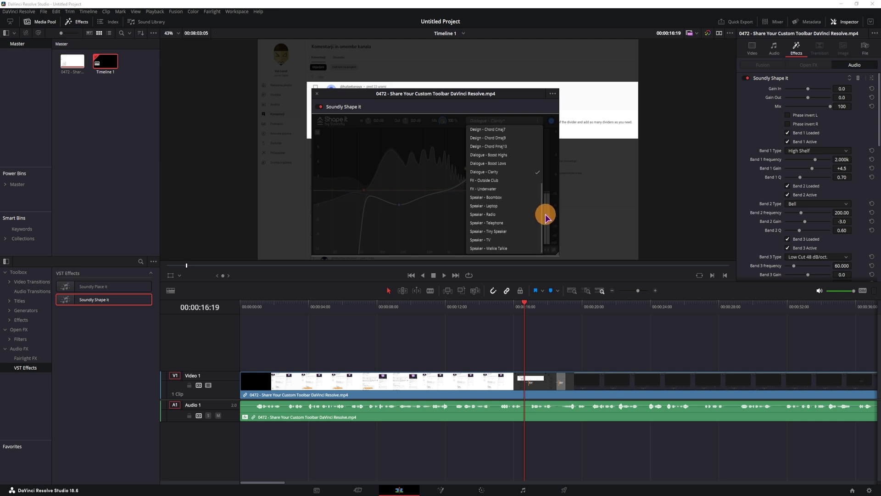
left_click(551, 173)
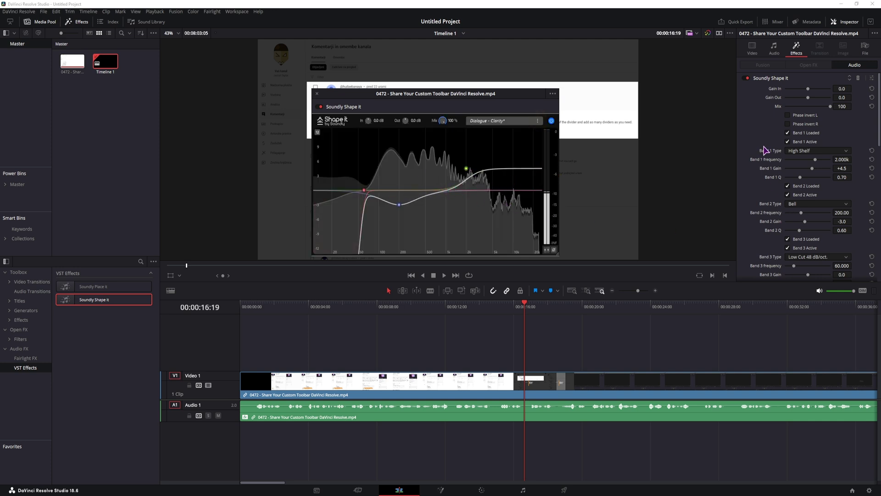
- Scroll down Shape it's parameters and tick Band 4 Loaded/Active, adding a bell near 119 Hz
scroll(765, 150, "down", 5)
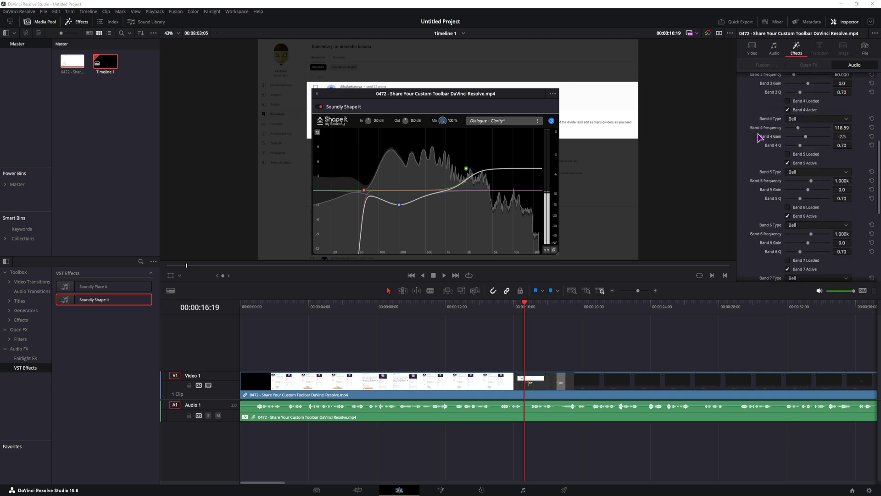
scroll(758, 147, "down", 5)
scroll(755, 203, "down", 2)
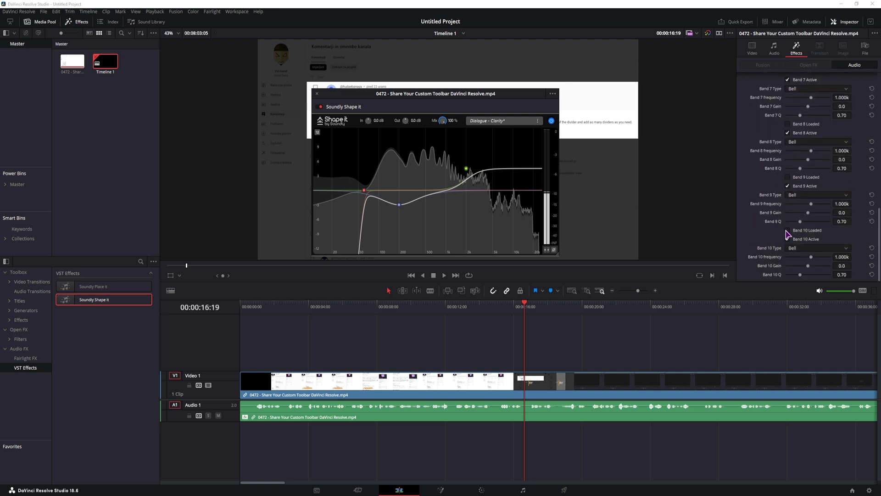
scroll(797, 237, "up", 10)
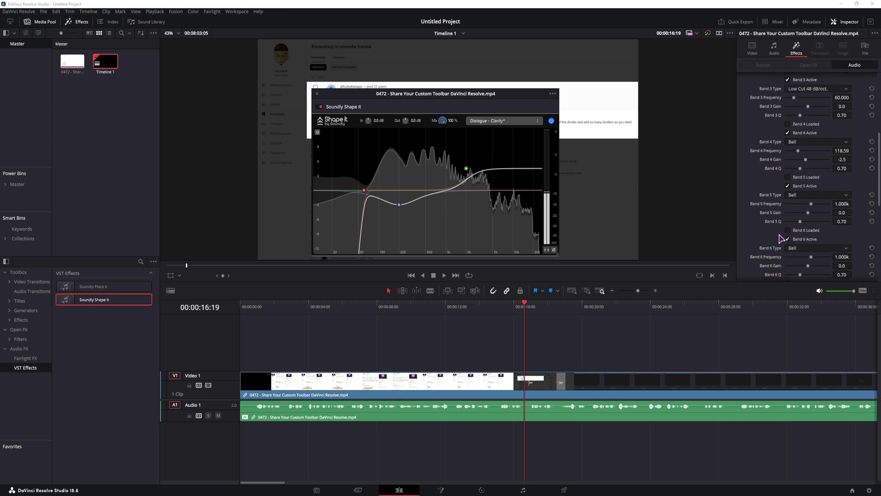
scroll(759, 148, "down", 1)
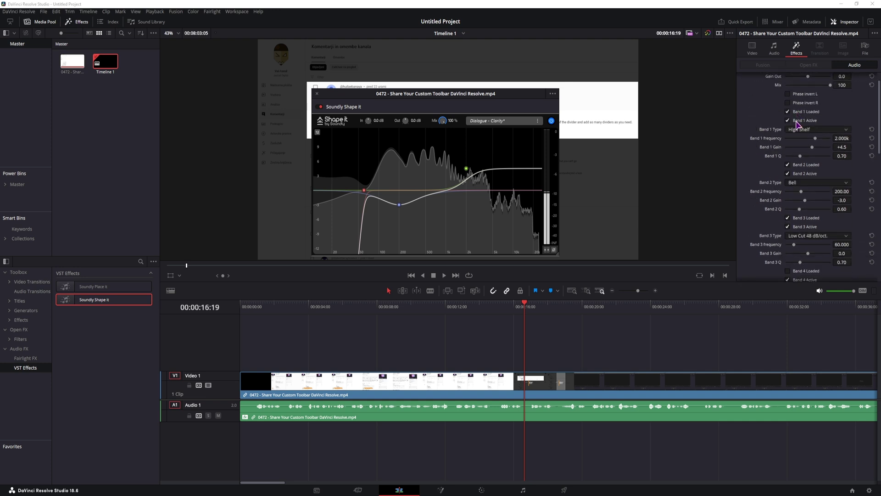
scroll(791, 227, "down", 2)
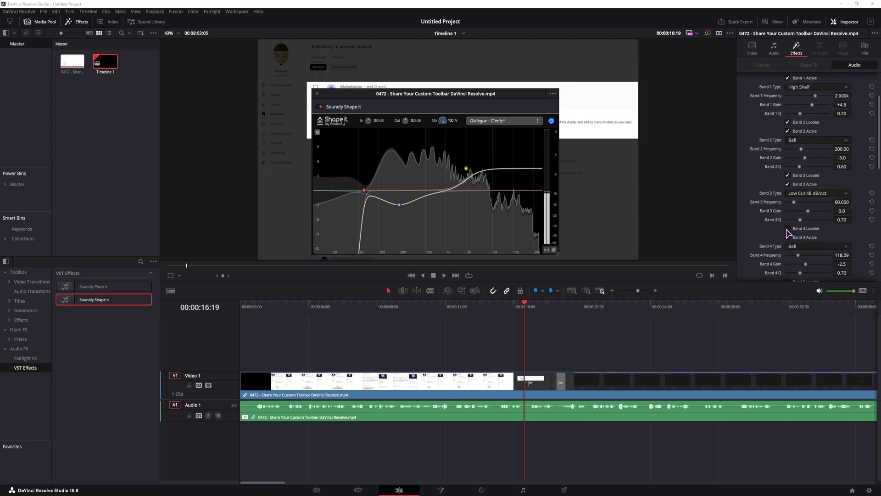
left_click(787, 228)
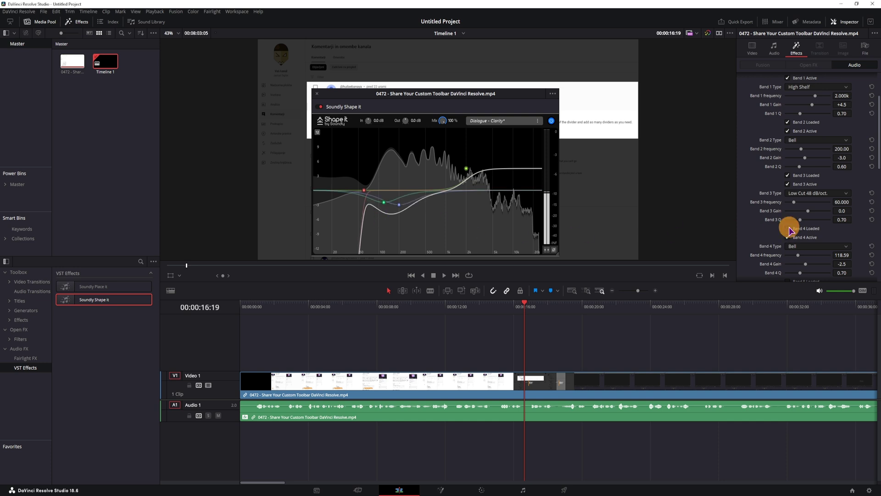
- Drag the Band 4 node to about 179 Hz, -4.2 dB and adjust its Q width
mouse_move(383, 202)
left_mouse_down()
mouse_move(388, 151)
mouse_move(419, 203)
mouse_move(404, 158)
mouse_move(376, 220)
mouse_move(503, 181)
mouse_move(375, 198)
mouse_move(504, 187)
mouse_move(388, 209)
left_mouse_up()
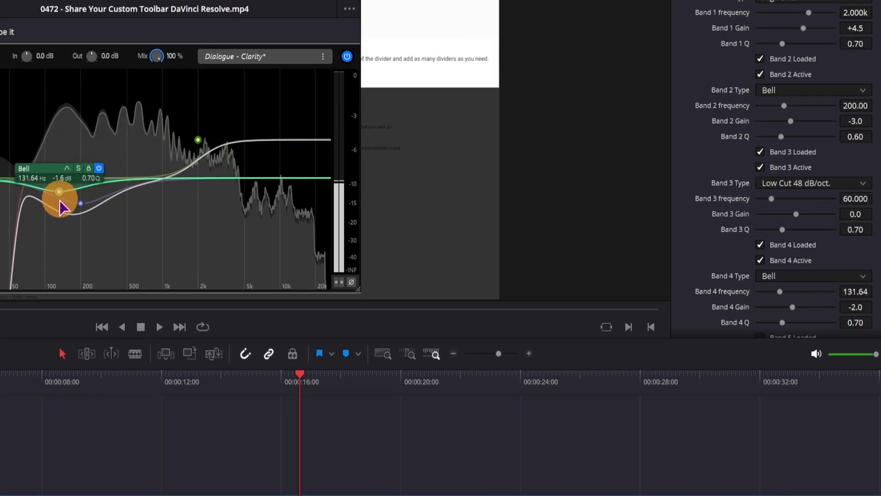
left_click_drag(61, 204, 137, 171)
left_click_drag(783, 323, 806, 322)
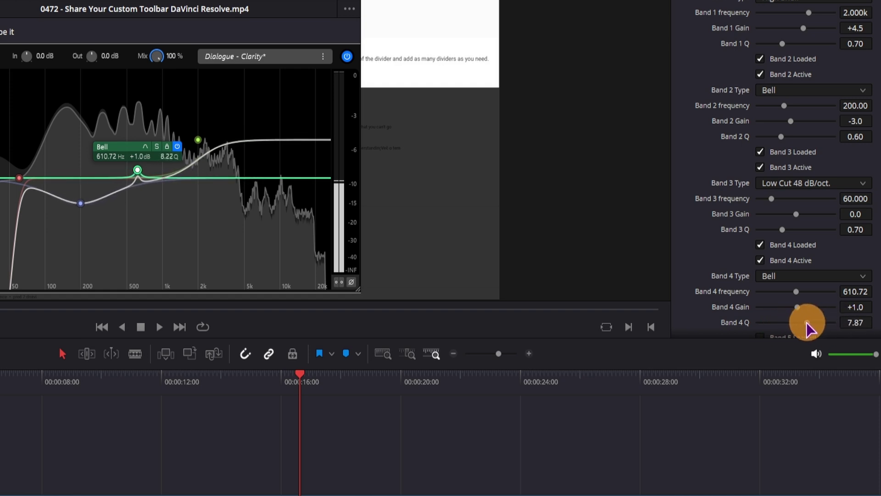
- Cycle Band 4's type through 48, 36, 24 and 12 dB/oct Low Cut, settling on Low Shelf
left_click(791, 277)
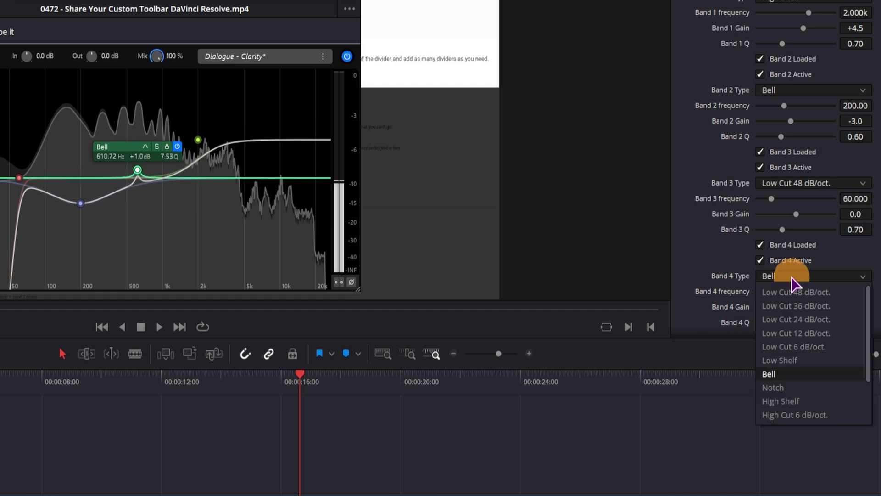
left_click(803, 293)
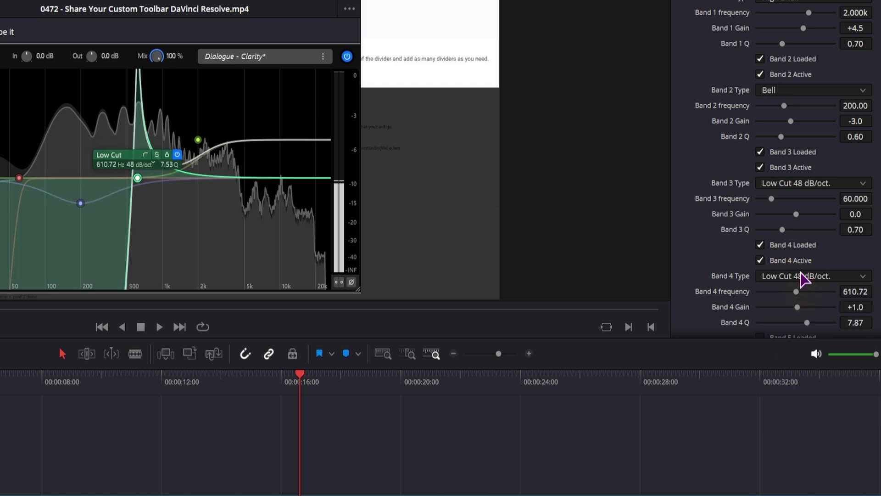
left_click(804, 276)
left_click(805, 305)
left_click(794, 277)
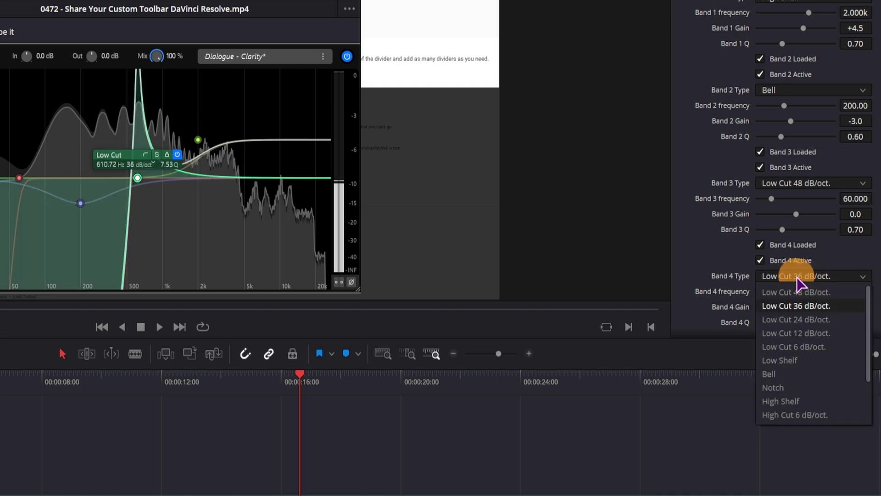
left_click(802, 320)
left_click(804, 278)
left_click(806, 336)
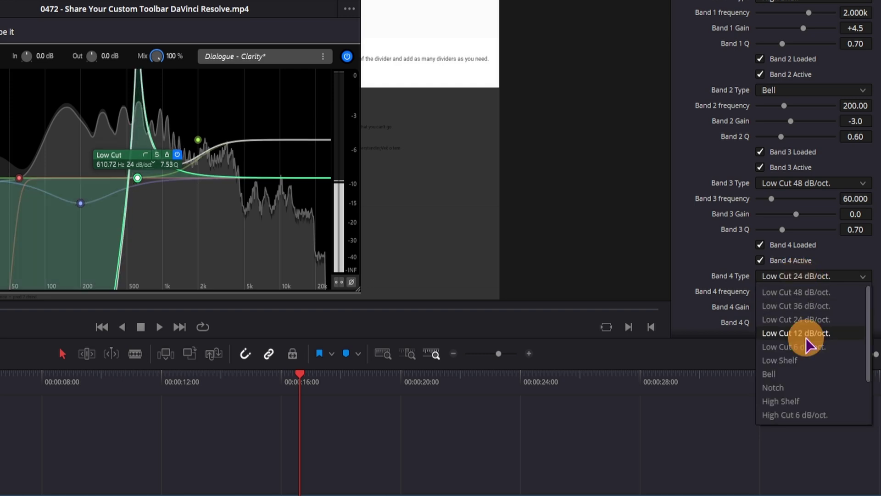
left_click(849, 277)
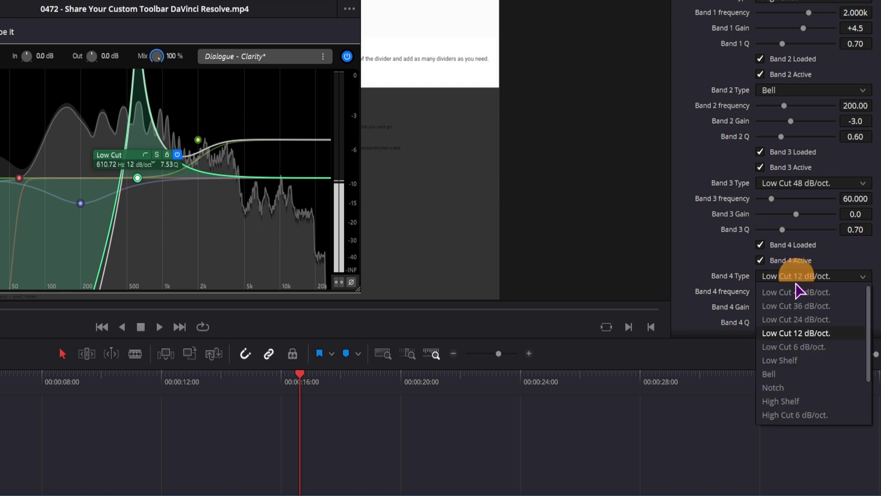
left_click(793, 360)
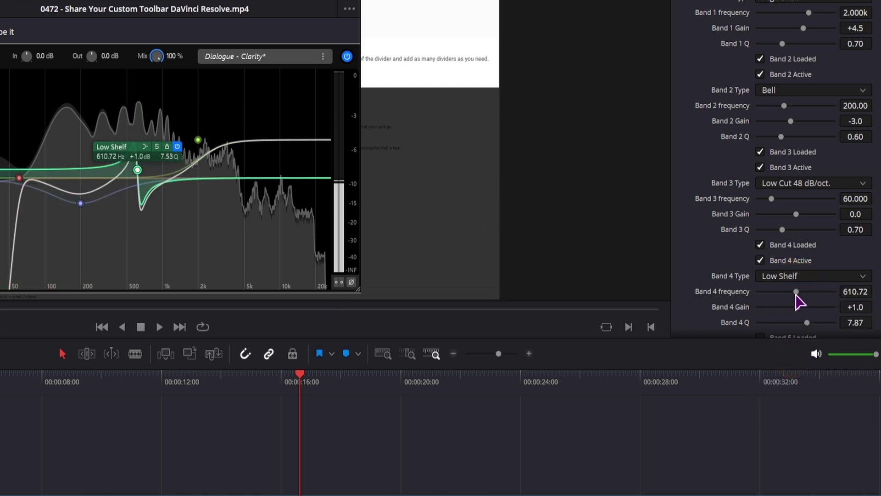
- Sweep the Band 4 frequency slider, then play the clip and drag the Low Shelf node
mouse_move(797, 294)
left_mouse_down()
mouse_move(787, 291)
mouse_move(817, 292)
mouse_move(766, 299)
mouse_move(782, 292)
left_mouse_up()
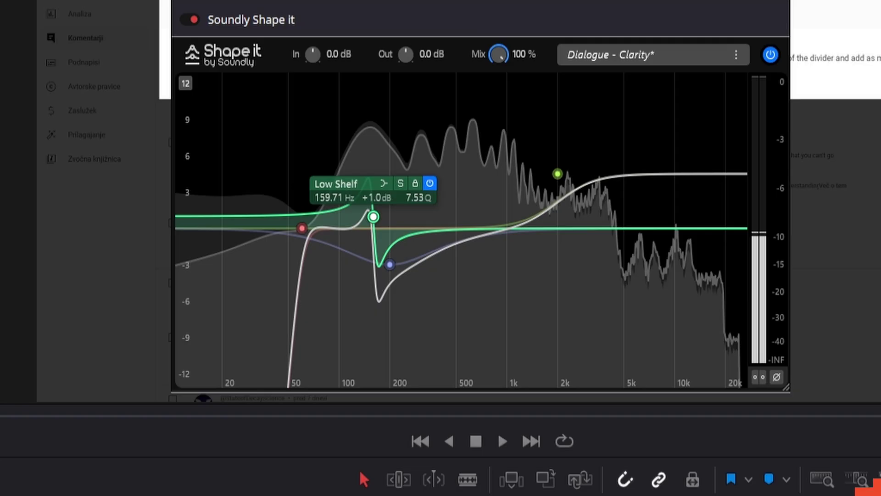
key("space")
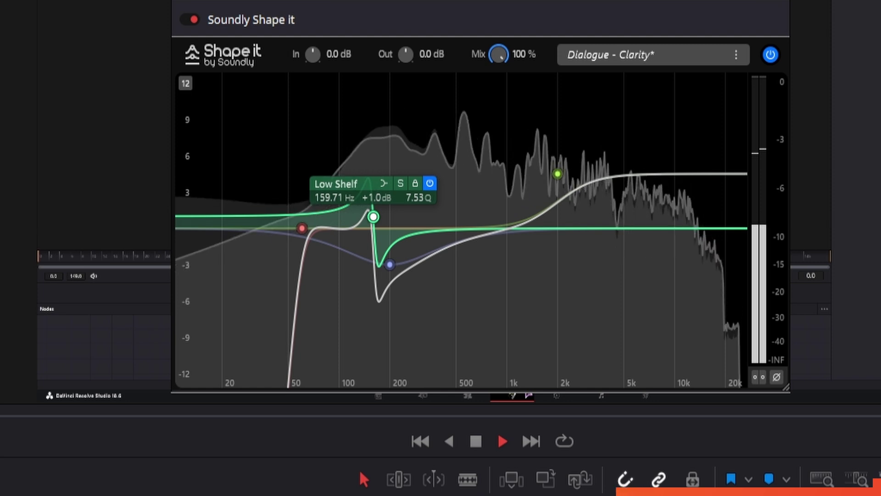
left_click_drag(374, 217, 437, 203)
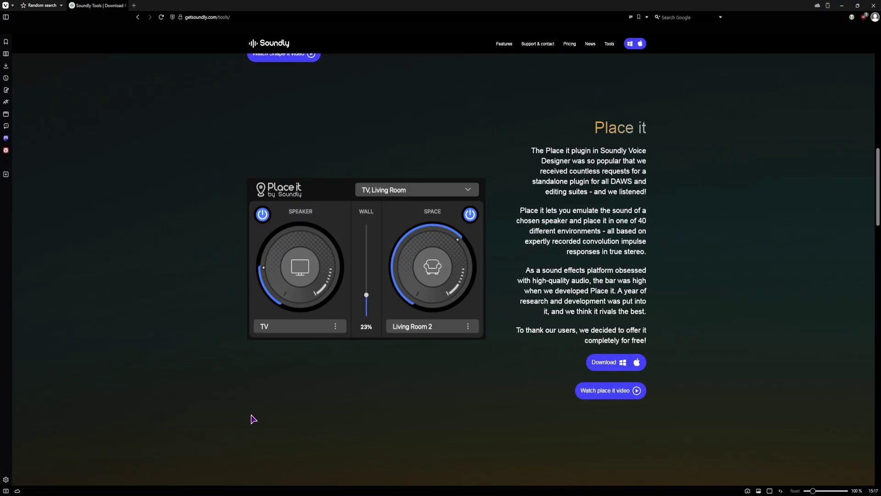
- Scroll the getsoundly.com tools page up in Vivaldi to the Soundly Tools header
left_click_drag(878, 216, 877, 117)
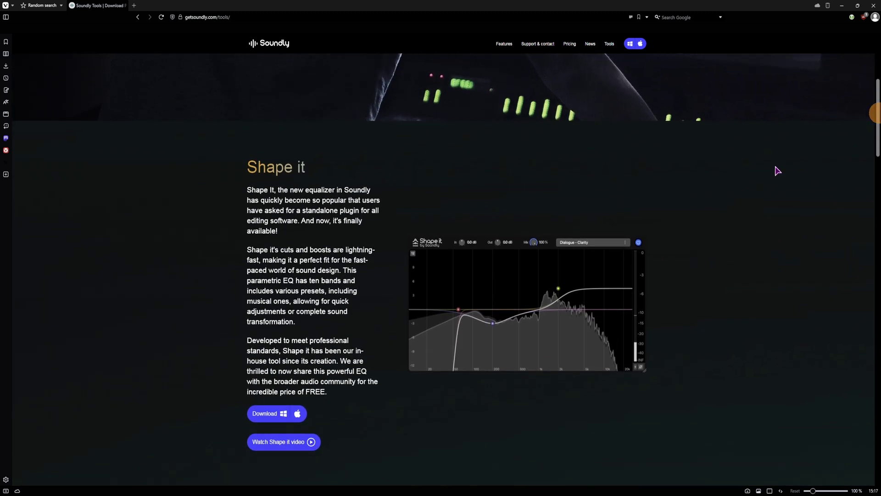